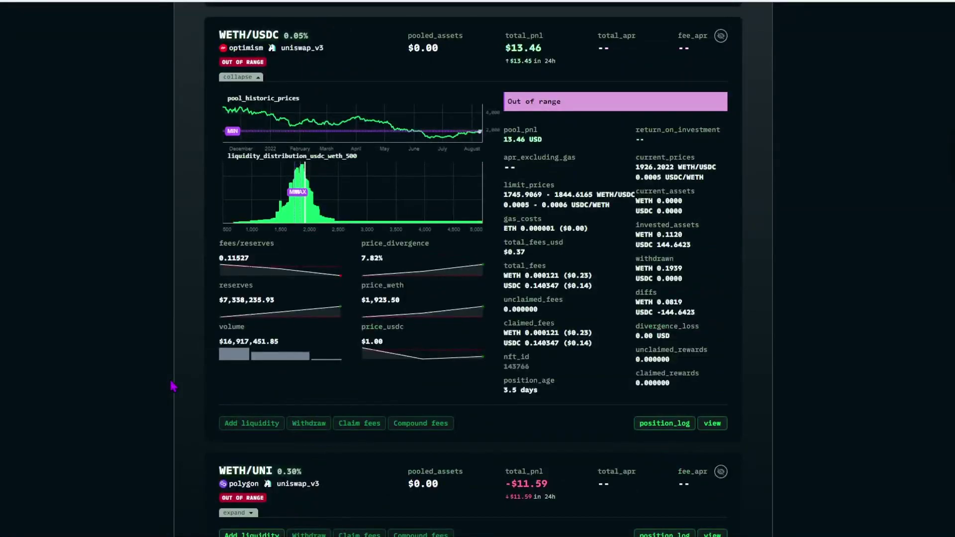
Review the open and exited liquidity positions on Revert, highlighting the WMATIC/USDC position's total_pnl.
scroll(173, 386, "up", 10)
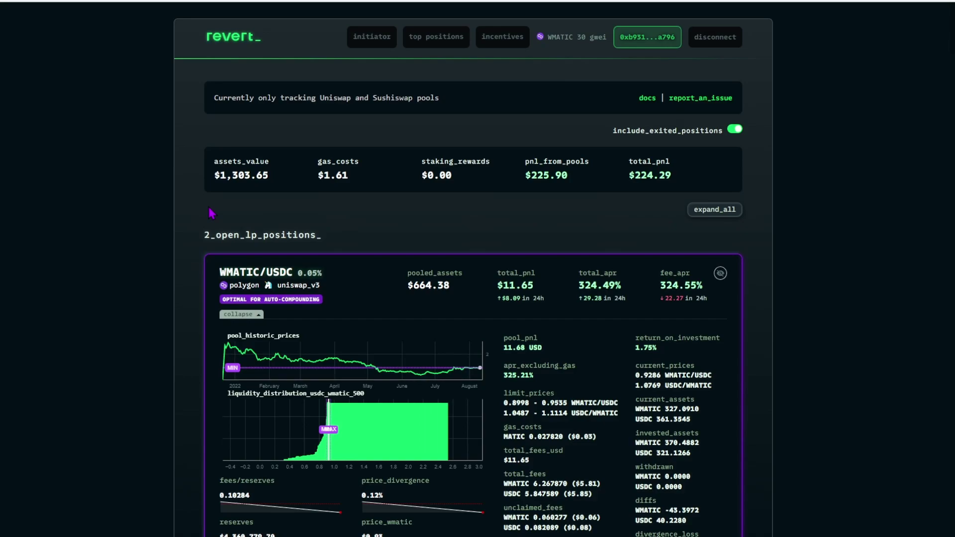
mouse_move(499, 272)
left_click_drag(498, 277, 530, 291)
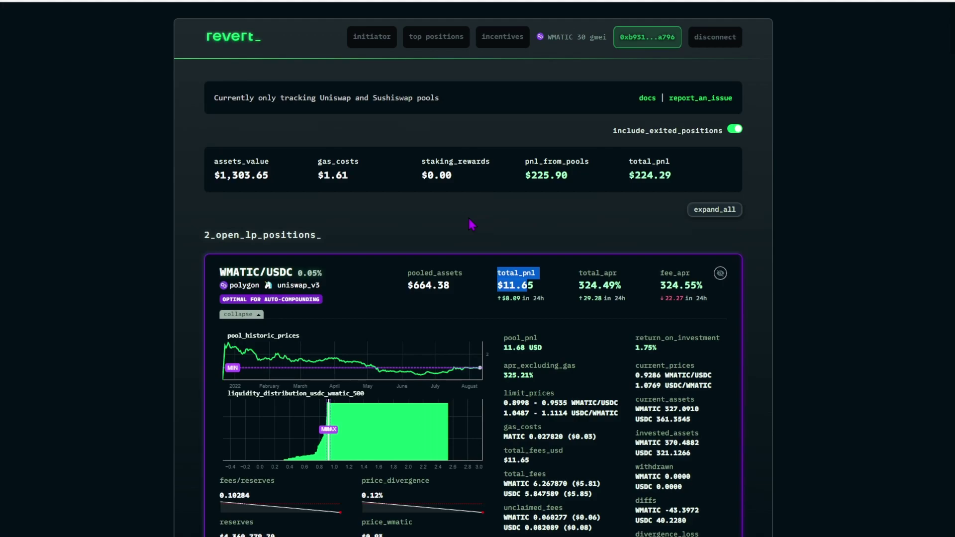
scroll(180, 274, "down", 15)
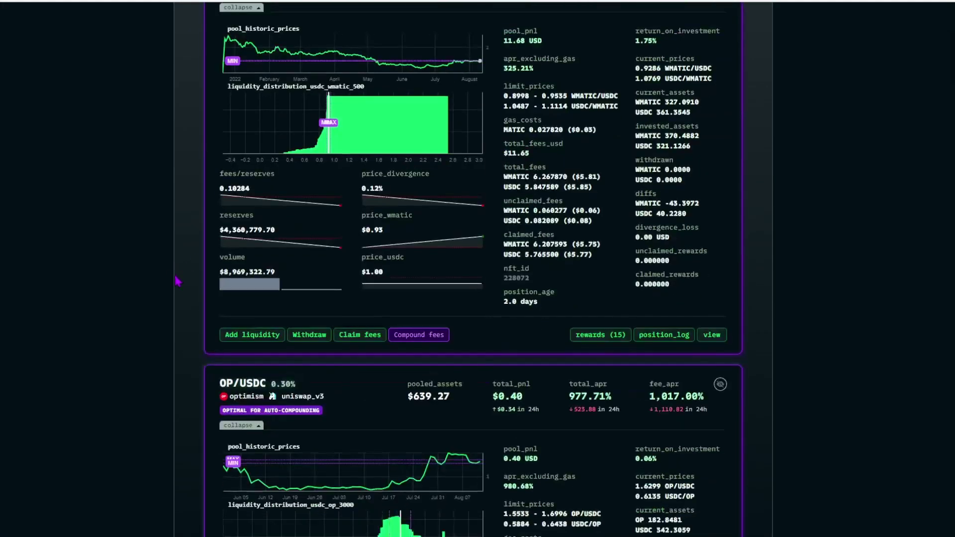
scroll(181, 298, "down", 5)
scroll(118, 329, "up", 10)
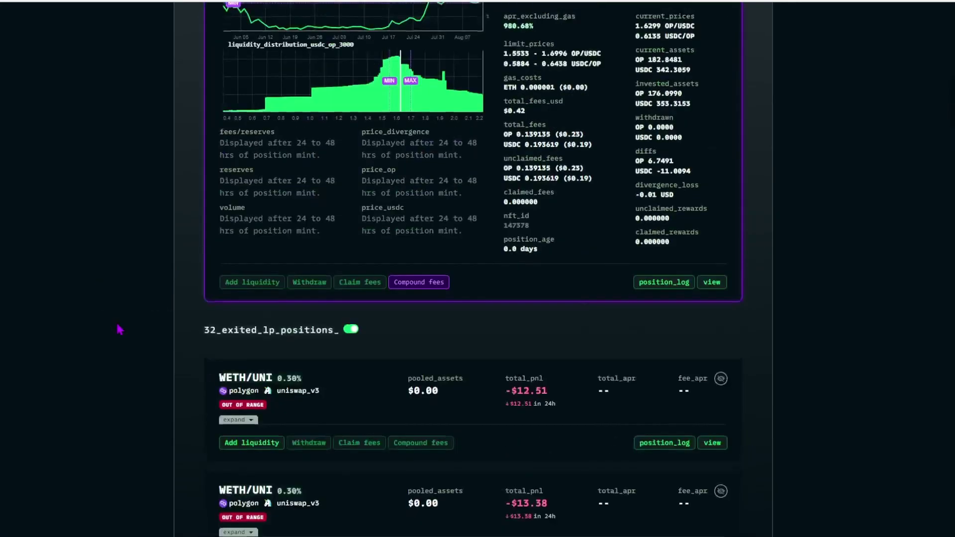
scroll(119, 329, "up", 2)
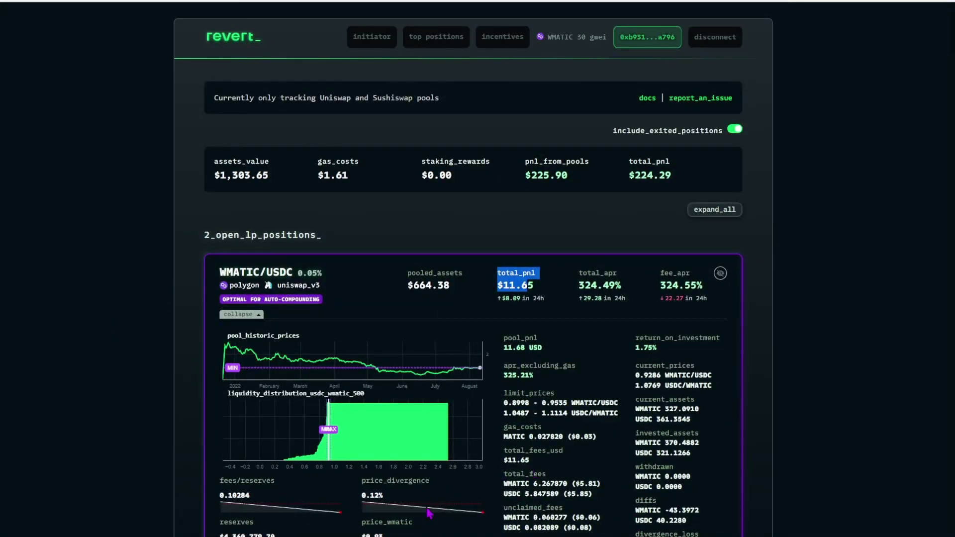
Switch to the Excel workbook and view the Comparador APR % Uni V3 sheet and the dates and pairs in Tracker Operaciones.
left_click(352, 497)
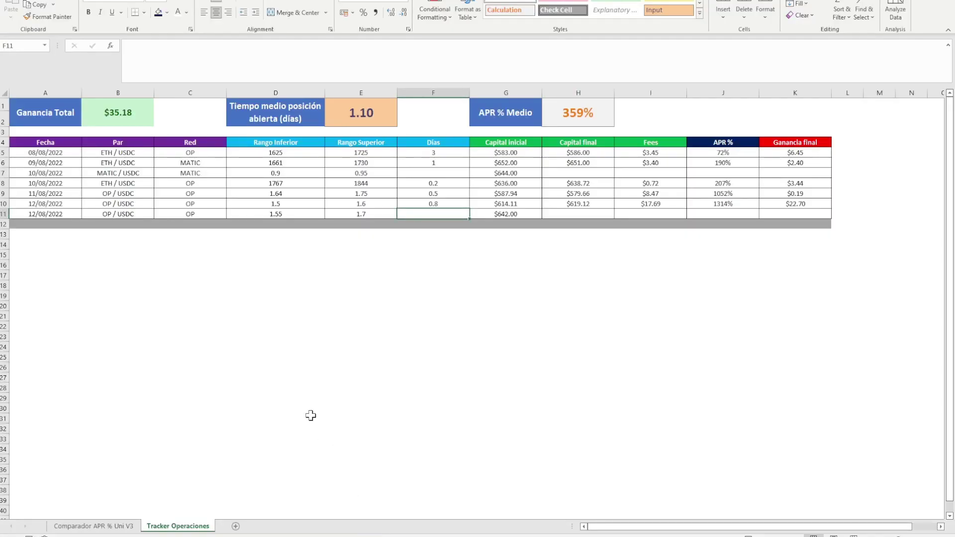
left_click(109, 527)
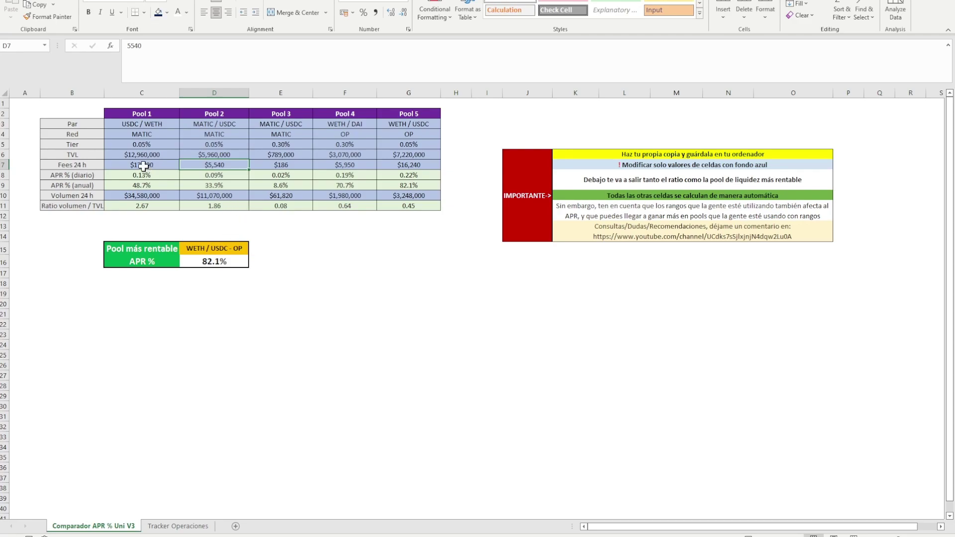
left_click(168, 526)
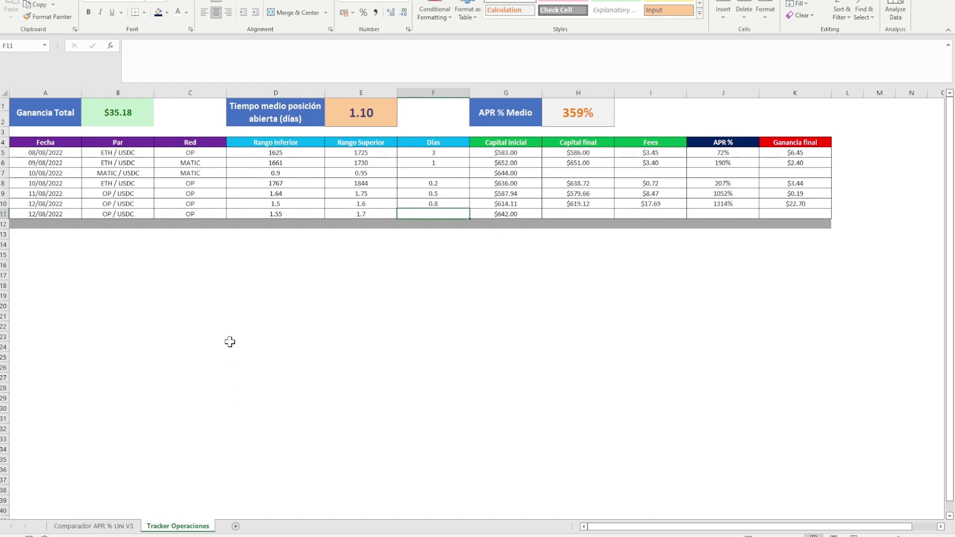
left_click_drag(60, 153, 42, 213)
left_click(127, 152)
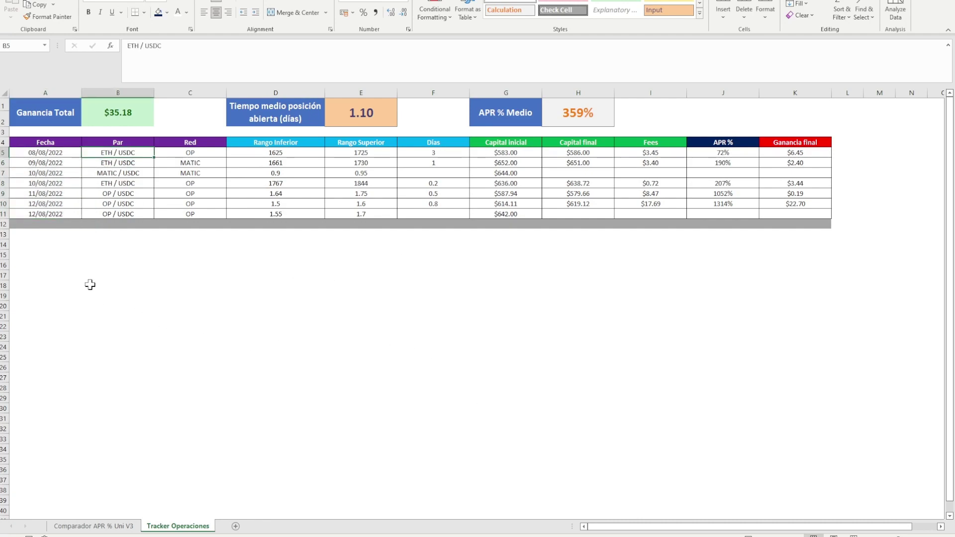
Insert a blank row above the grey closing row 12 of the operations table.
left_click(3, 224)
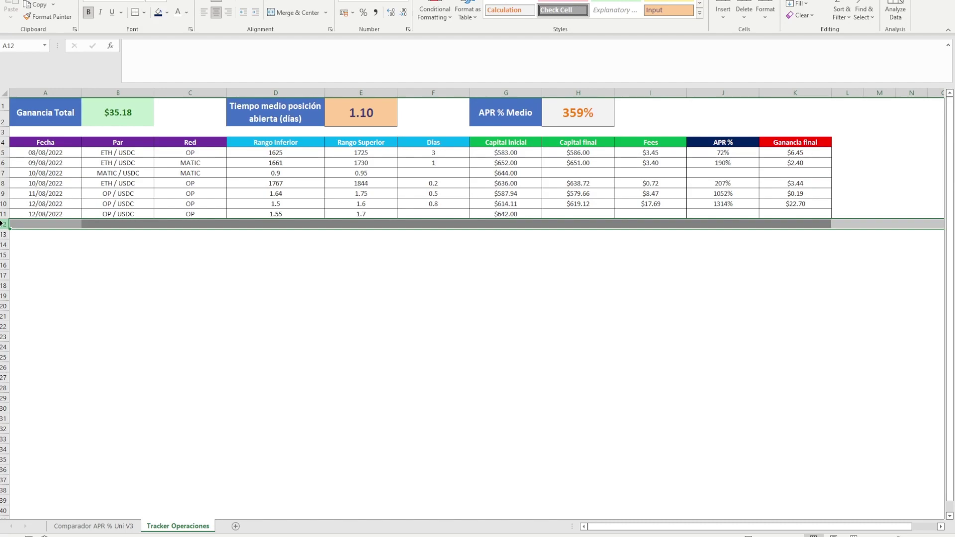
key("ctrl+plus")
left_click(187, 254)
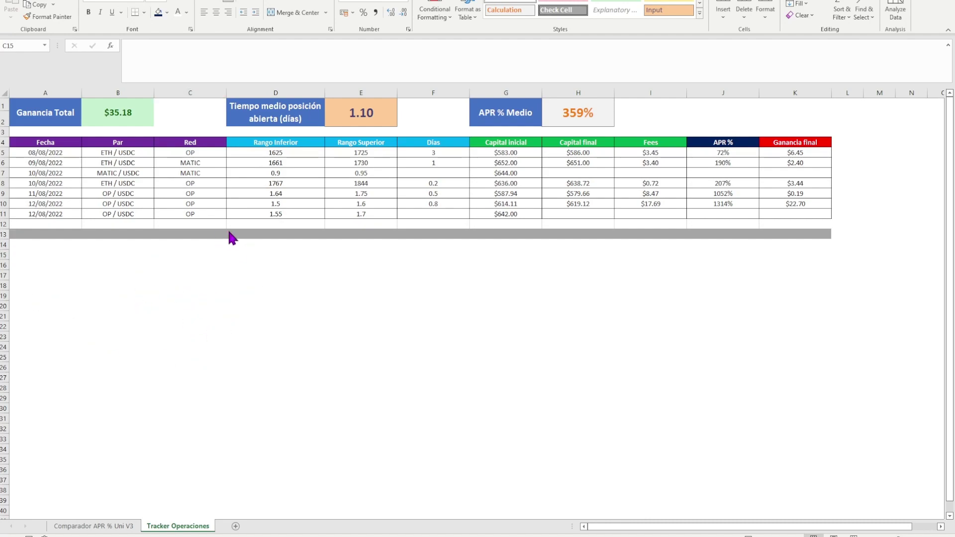
Delete the blank row 12 from the operations table.
left_click(5, 224)
key("ctrl+minus")
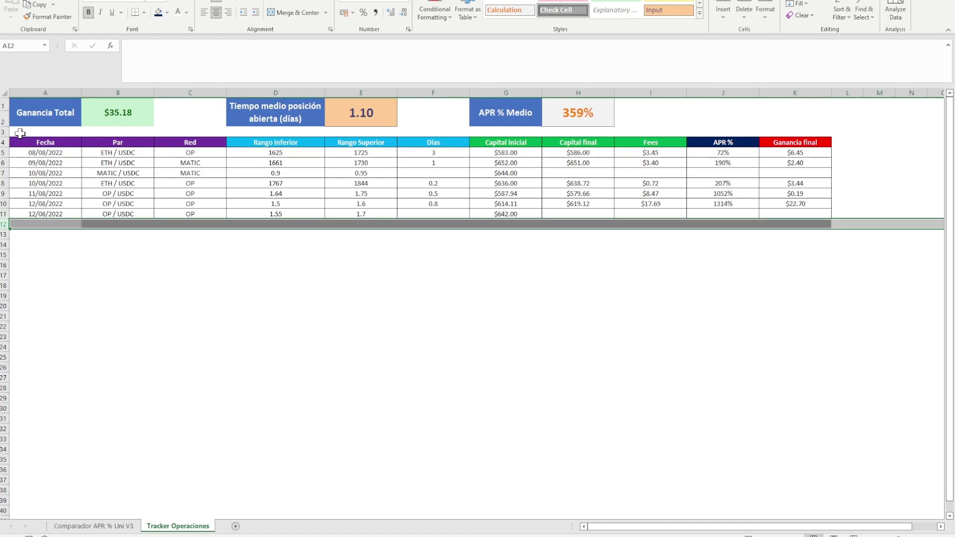
left_click(63, 251)
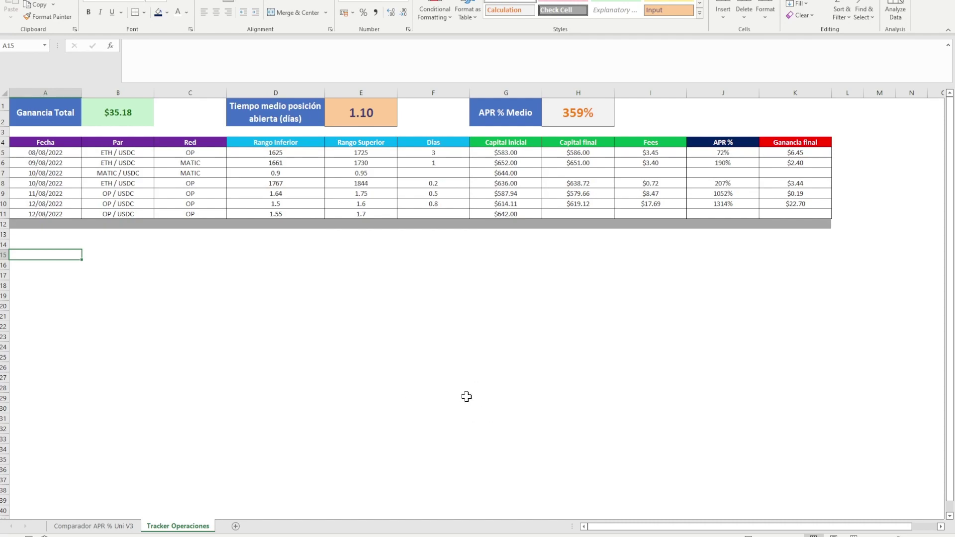
Examine the Ganancia Total and Tiempo medio posición abierta (días) summary cells above the table.
left_click_drag(54, 107, 127, 109)
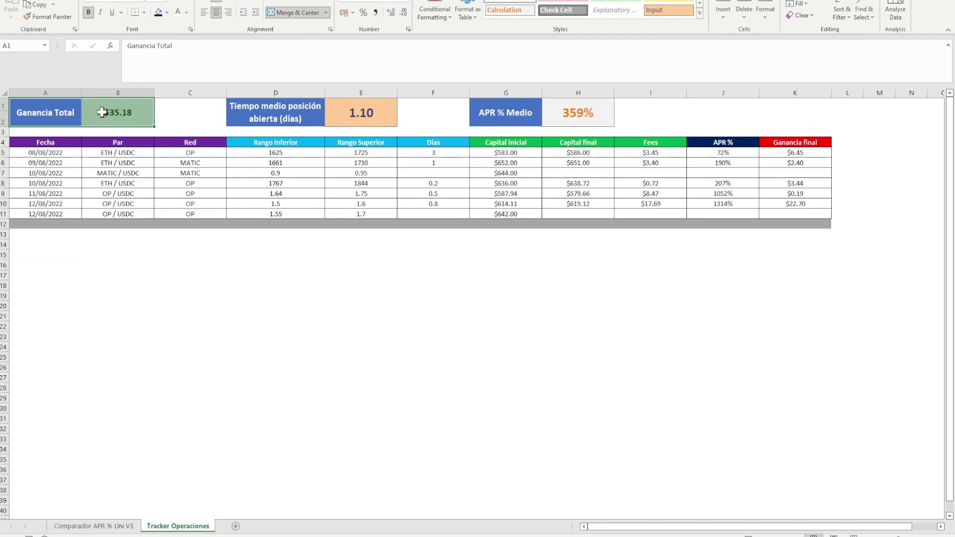
left_click_drag(269, 107, 337, 106)
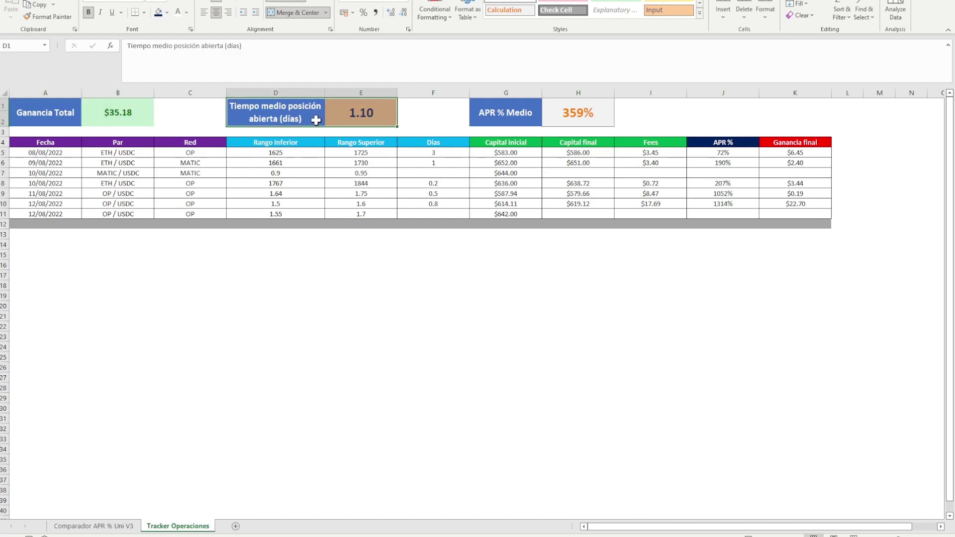
left_click(353, 116)
left_click(273, 119)
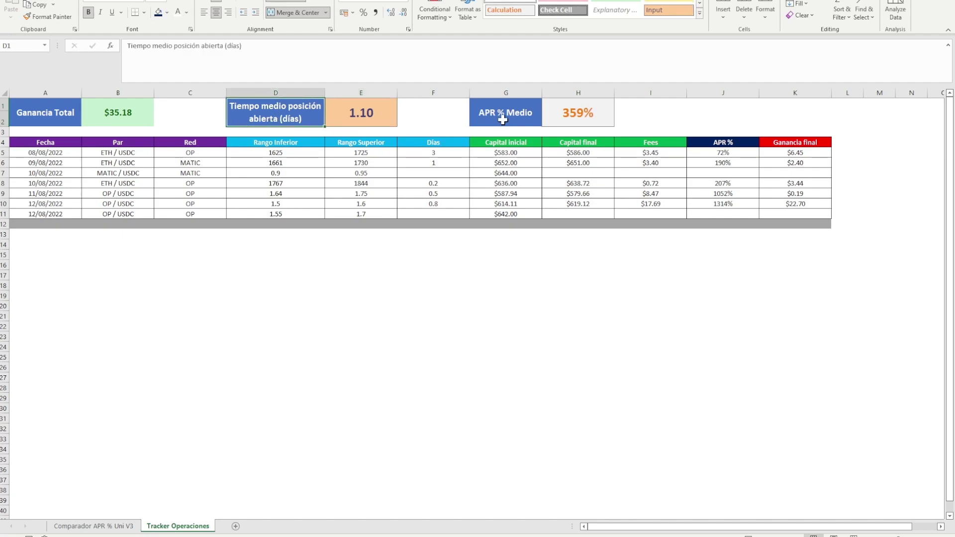
Inspect the APR % Medio formula in H1 and the columns it references.
left_click_drag(501, 122, 566, 100)
left_click(572, 117)
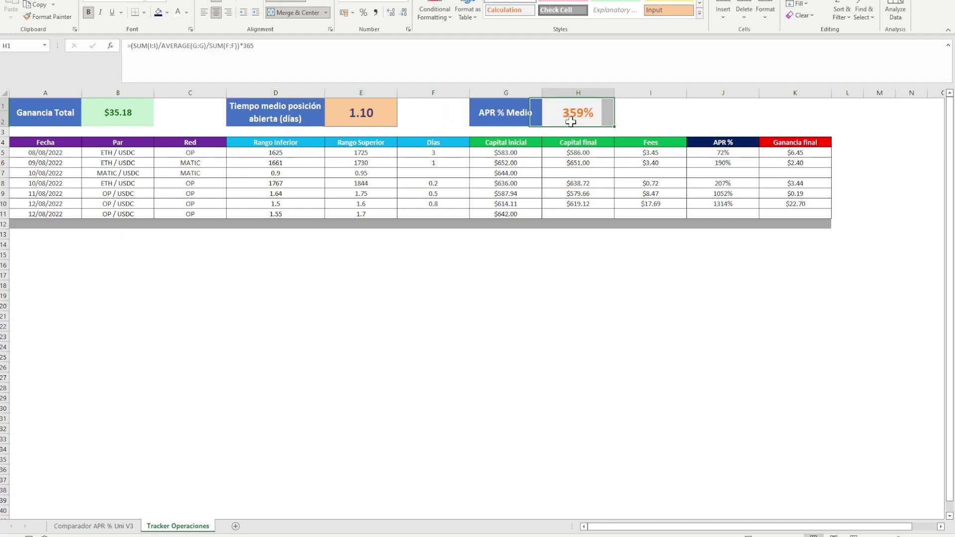
left_click(371, 60)
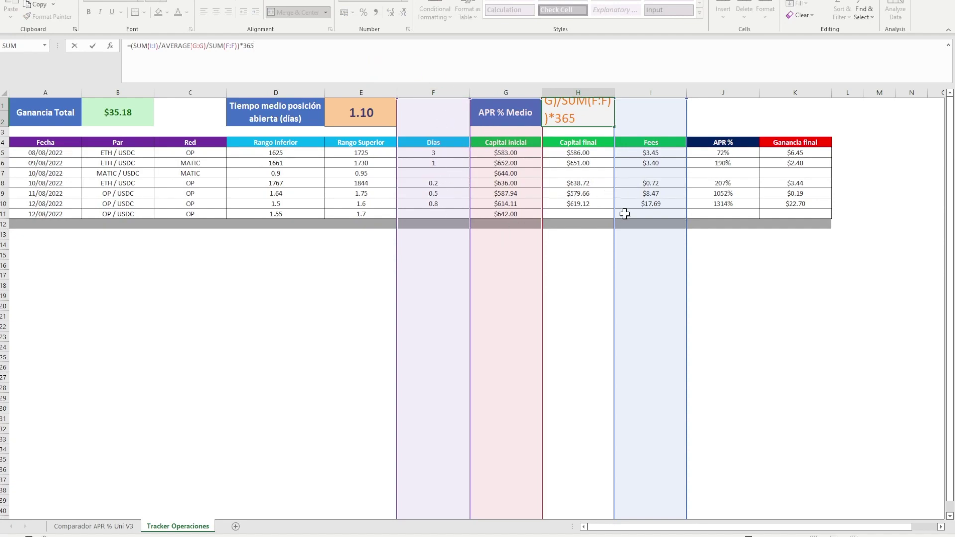
left_click(642, 117)
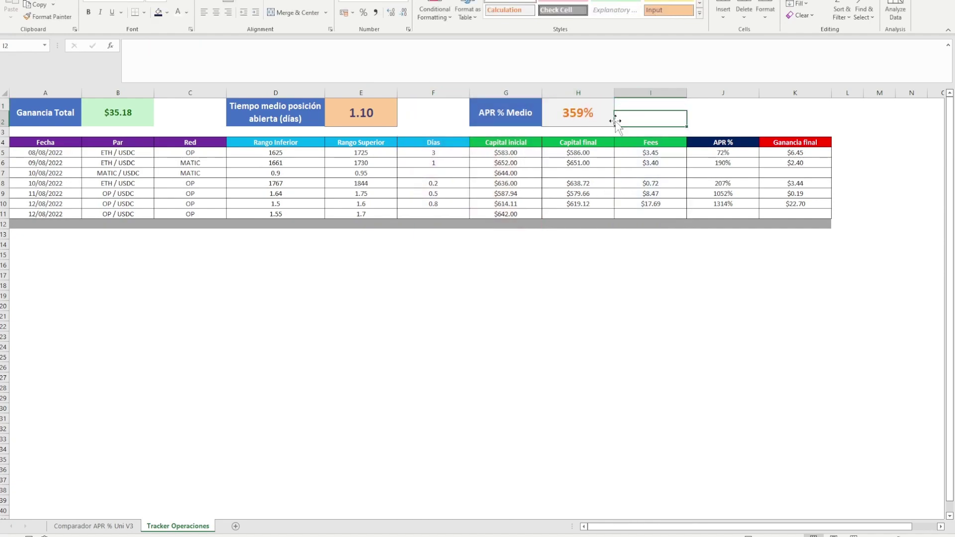
left_click(582, 124)
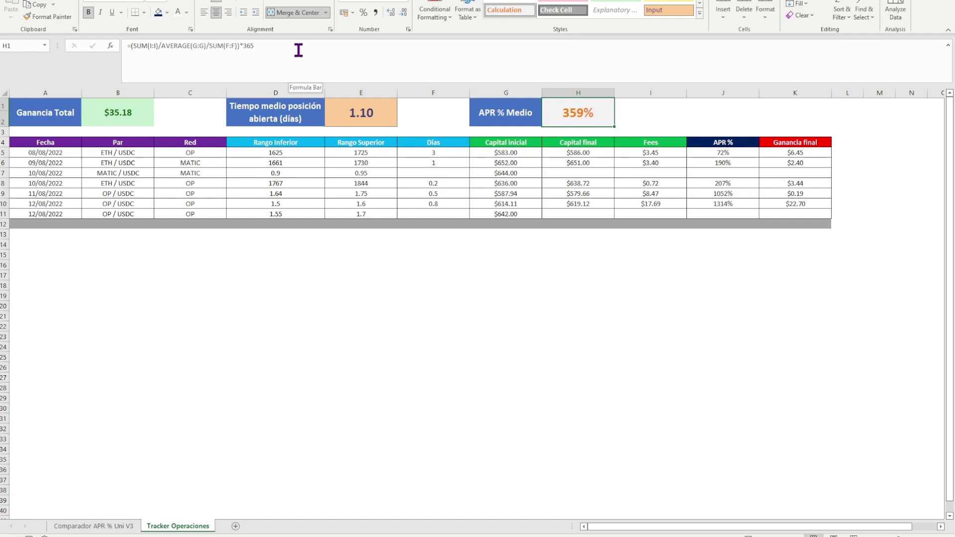
Review the Fecha, Par and Red entries and the Rango Inferior and Rango Superior values of the first operation.
left_click_drag(59, 156, 59, 193)
left_click_drag(107, 152, 107, 184)
left_click_drag(170, 152, 174, 184)
left_click(259, 151)
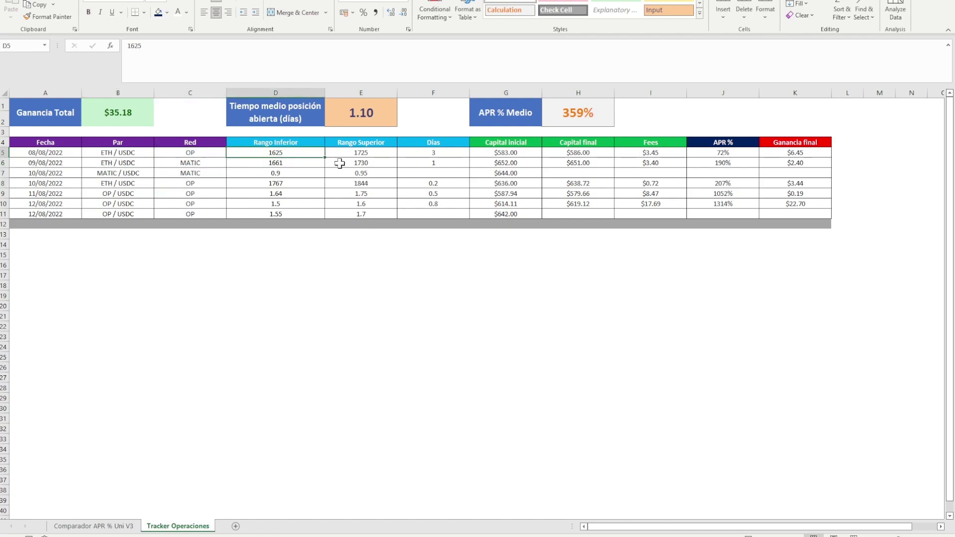
left_click(362, 154)
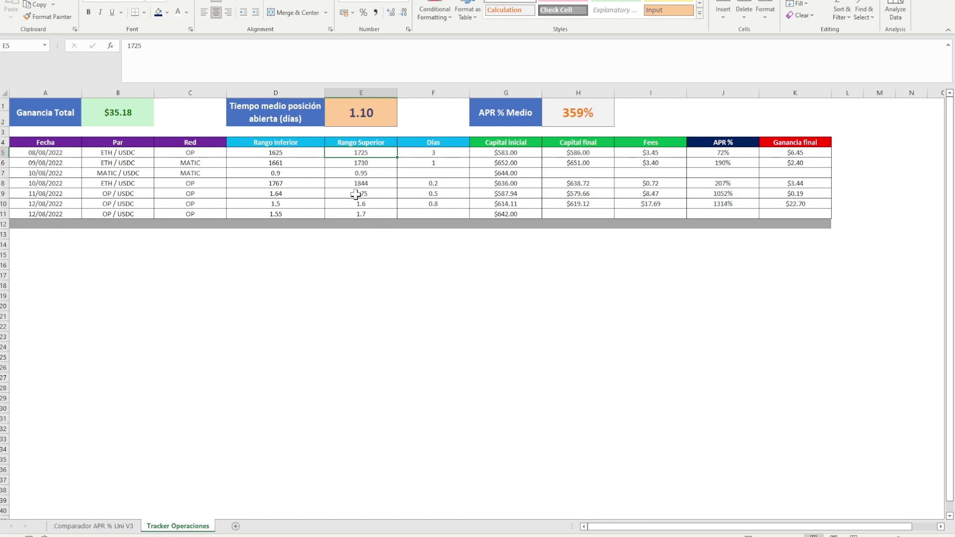
Examine the Días column, including the empty cells of the operations in rows 7 and 11.
left_click(424, 154)
left_click(417, 174)
left_click(417, 214)
left_click(413, 177)
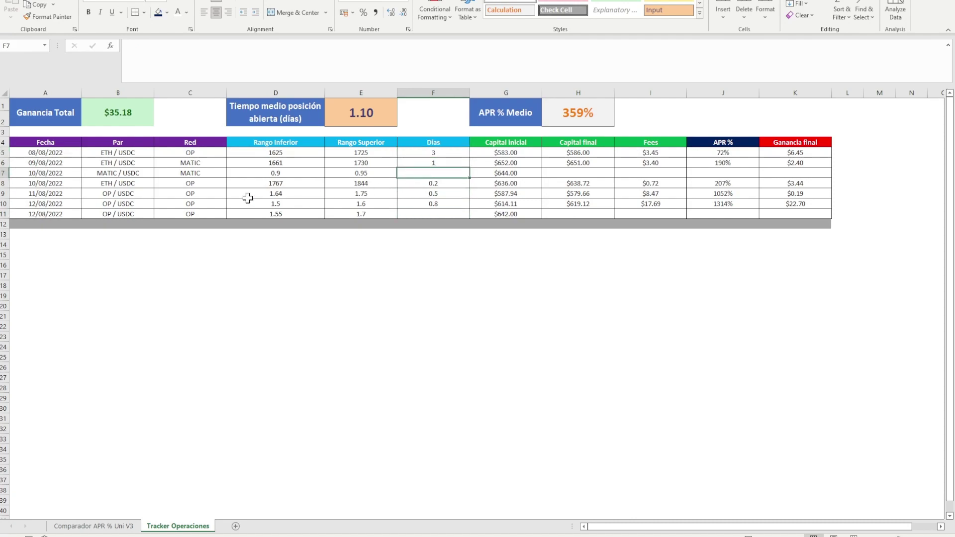
left_click(425, 213)
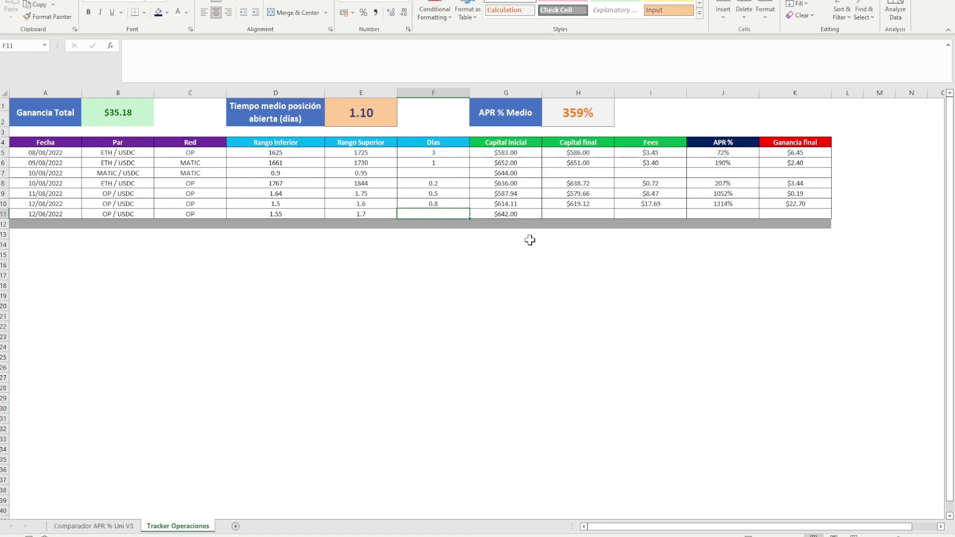
Check Capital inicial in rows 7 and 8, then switch to Revert to inspect the WMATIC/USDC position's current_assets and pooled_assets.
left_click(506, 174)
left_click(506, 183)
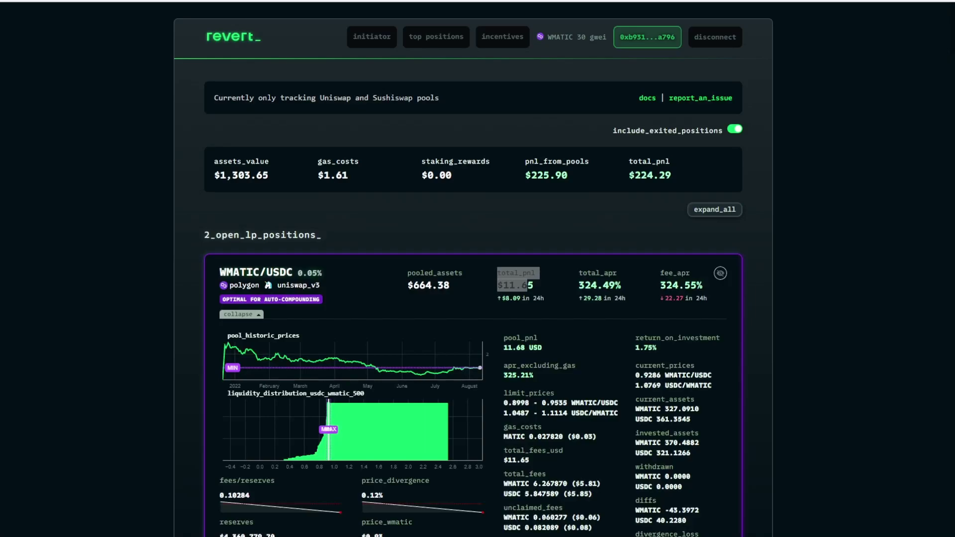
scroll(520, 329, "down", 2)
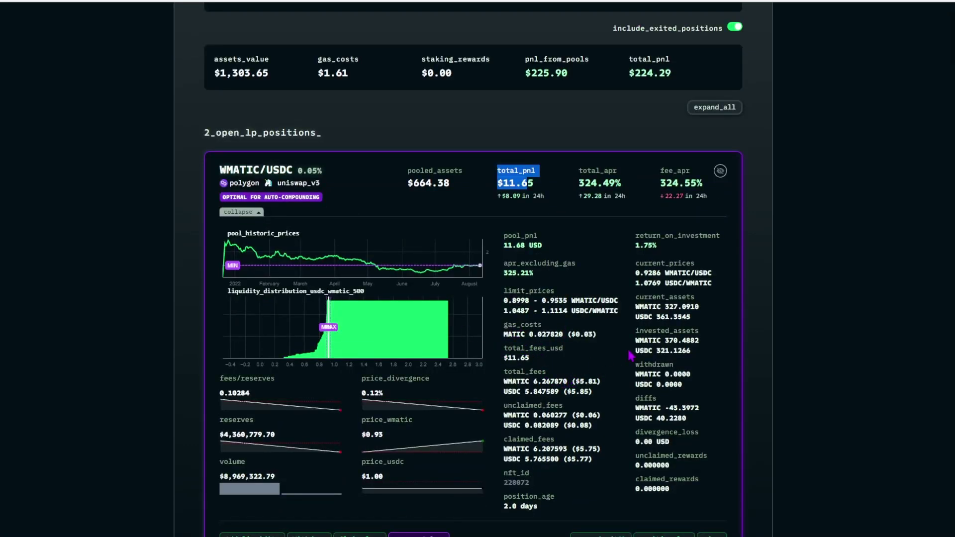
left_click(678, 307)
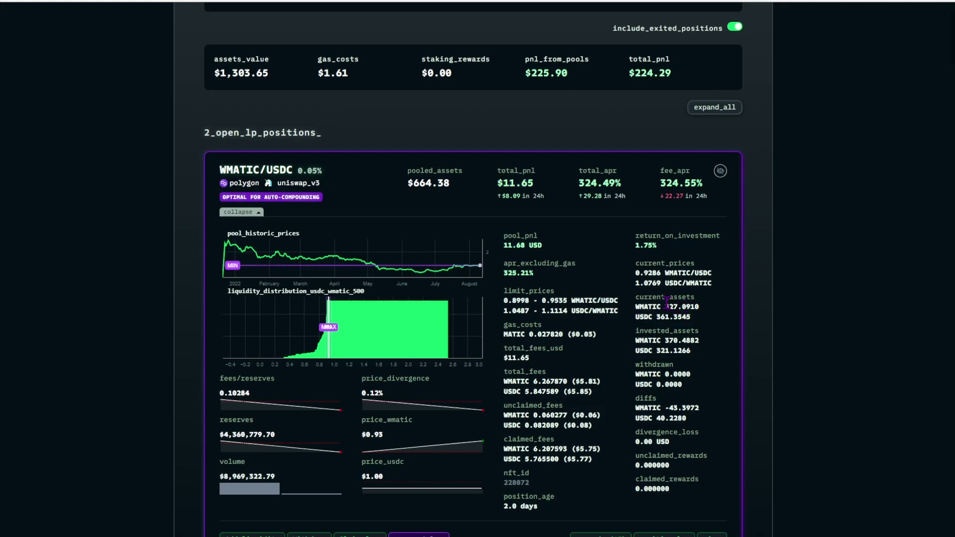
left_click_drag(667, 304, 693, 319)
left_click_drag(387, 188, 439, 198)
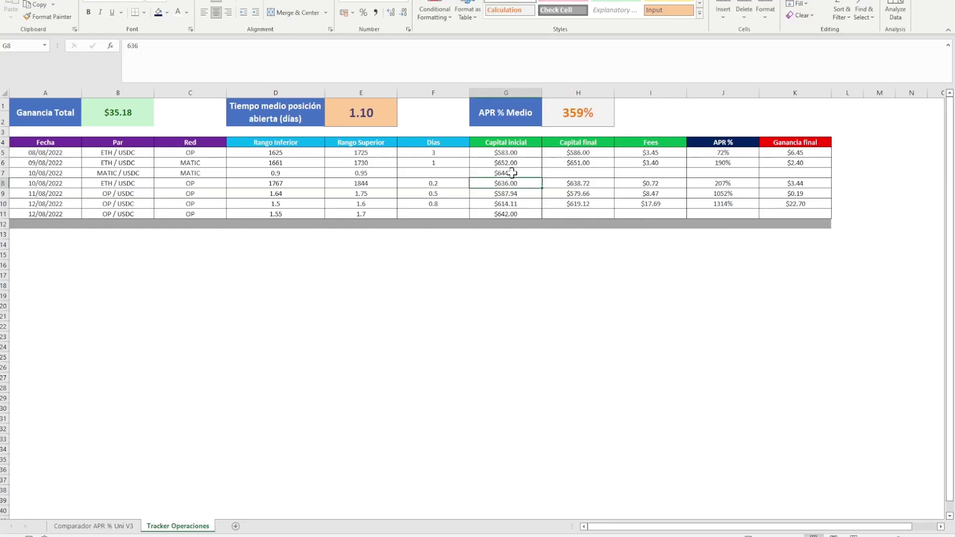
Compare Capital inicial and Capital final in Excel's MATIC / USDC row with the Liquidez amount of the Uniswap USDC / MATIC position.
left_click(511, 173)
left_click(570, 174)
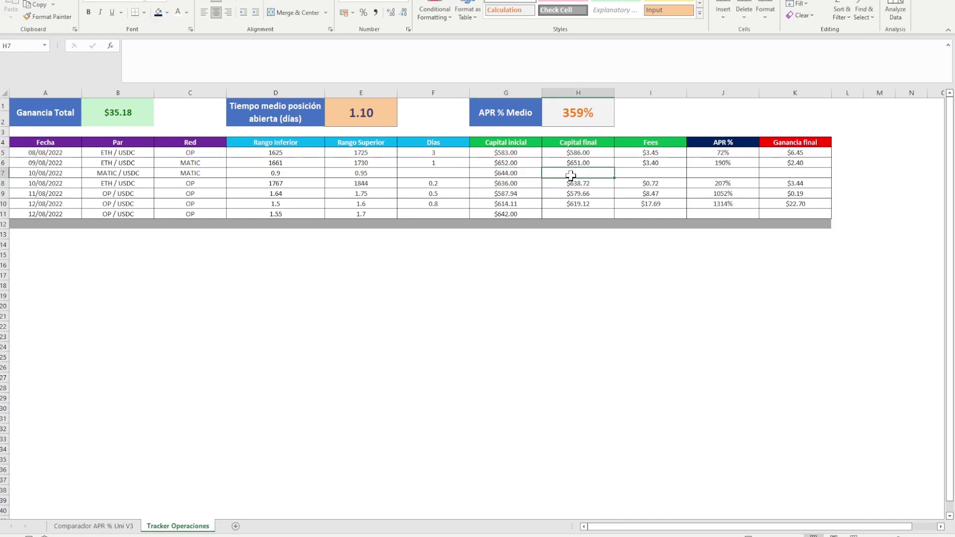
left_click(517, 173)
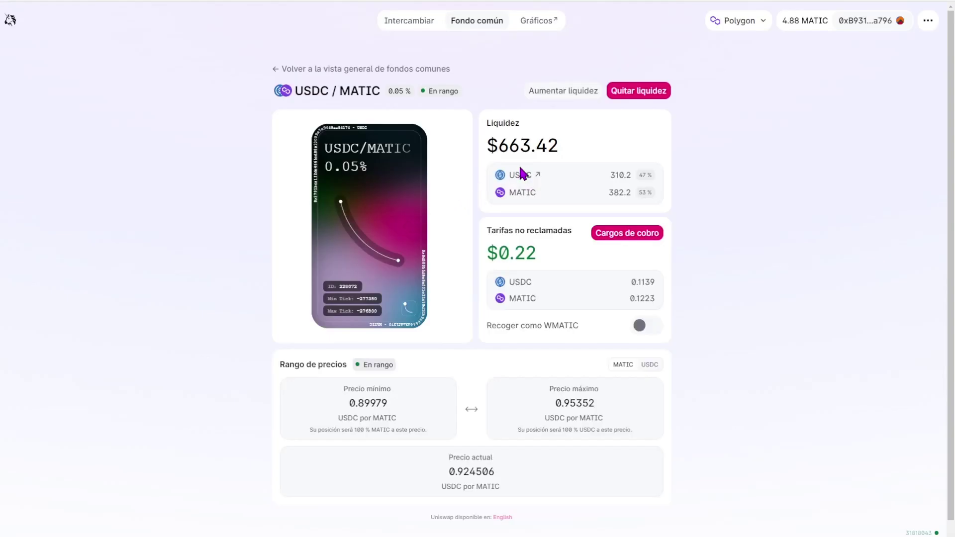
left_click_drag(511, 144, 583, 150)
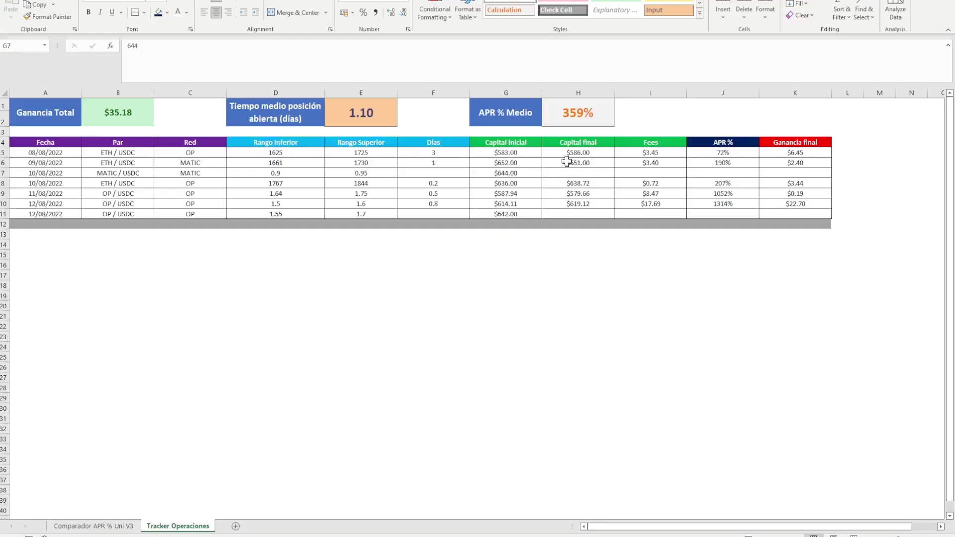
left_click(557, 177)
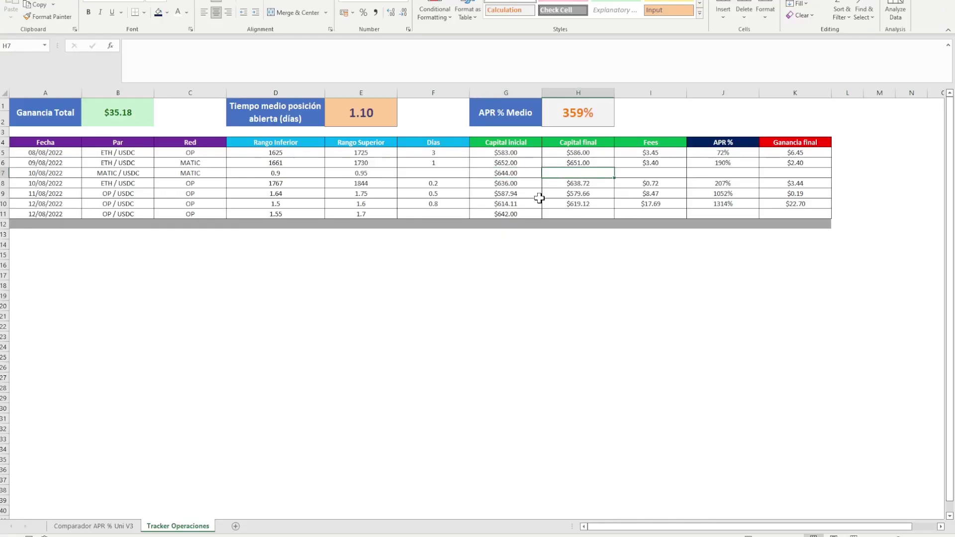
Go through the Capital inicial, Capital final and Fees cells of the MATIC / USDC operation in row 7.
left_click(506, 175)
left_click(560, 172)
left_click(518, 173)
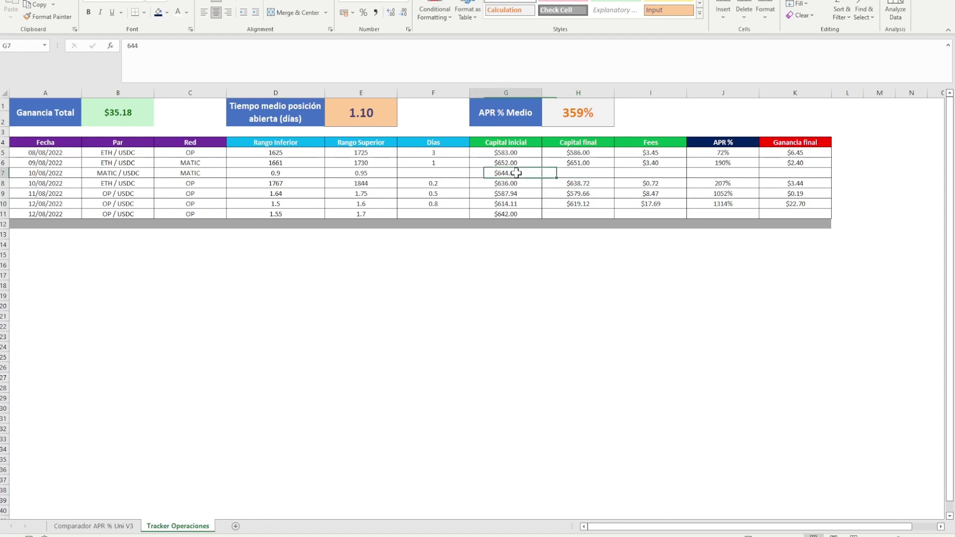
left_click(576, 172)
left_click(647, 172)
left_click(609, 174)
left_click(646, 170)
left_click(547, 172)
left_click(526, 172)
key("Right")
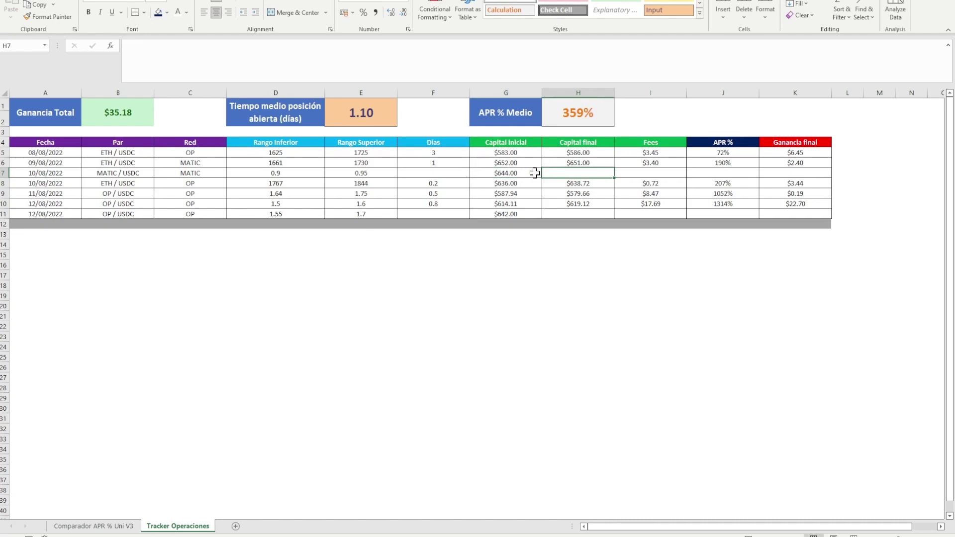
left_click(628, 174)
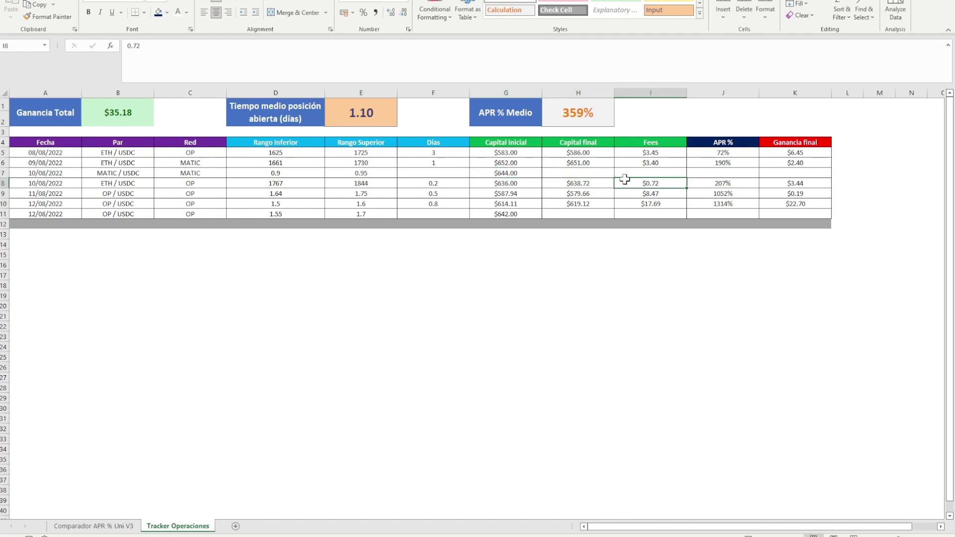
Try filling the APR % formula from row 6 down into the MATIC / USDC row, then clear the filled cell.
left_click(726, 174)
left_click(736, 161)
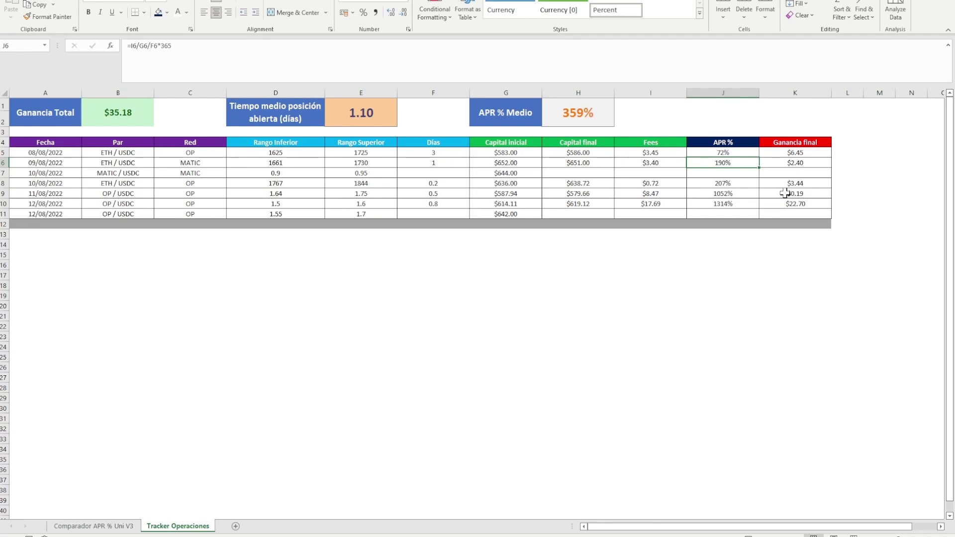
scroll(785, 194, "up", 5)
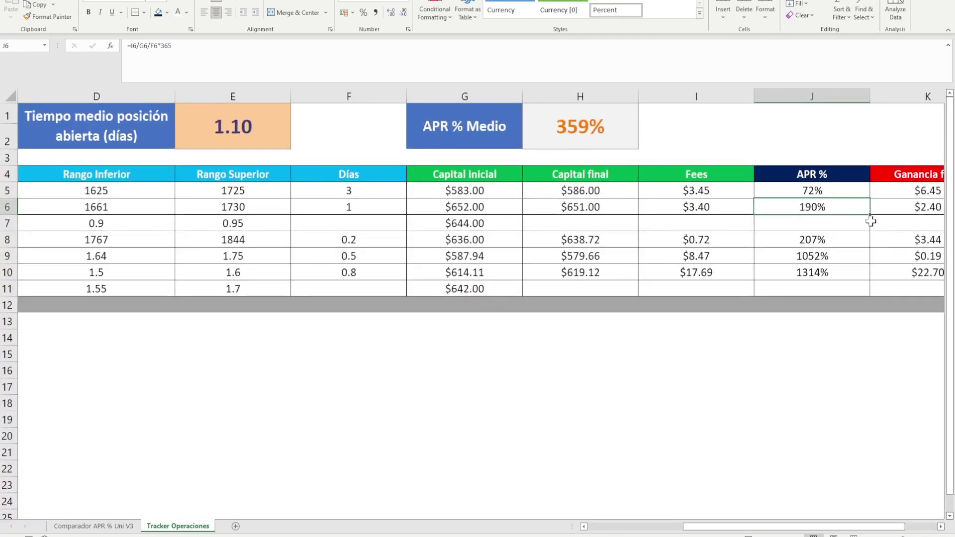
left_click_drag(870, 215, 870, 229)
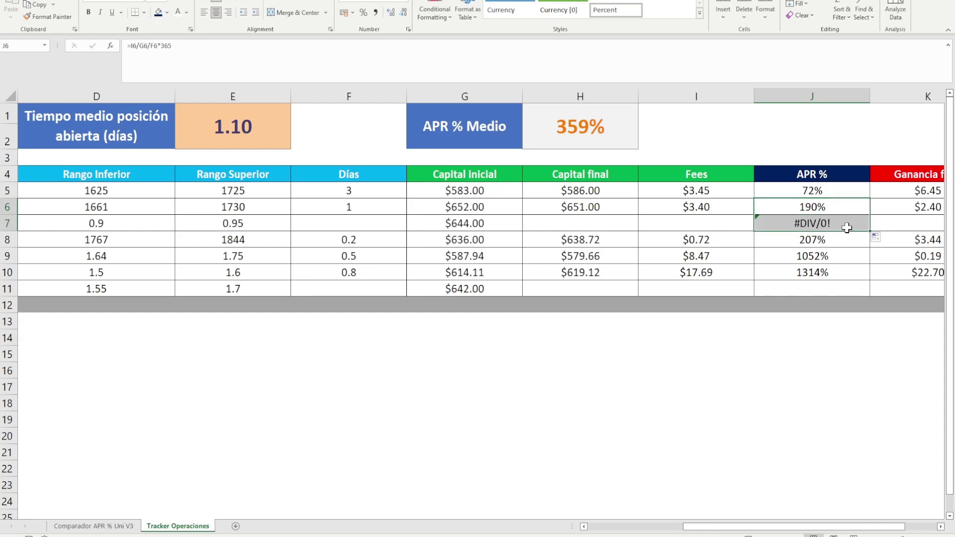
left_click(842, 218)
key("Delete")
Try copying the row 6 APR % formula and pasting it into row 7, then delete the pasted formula.
left_click(808, 207)
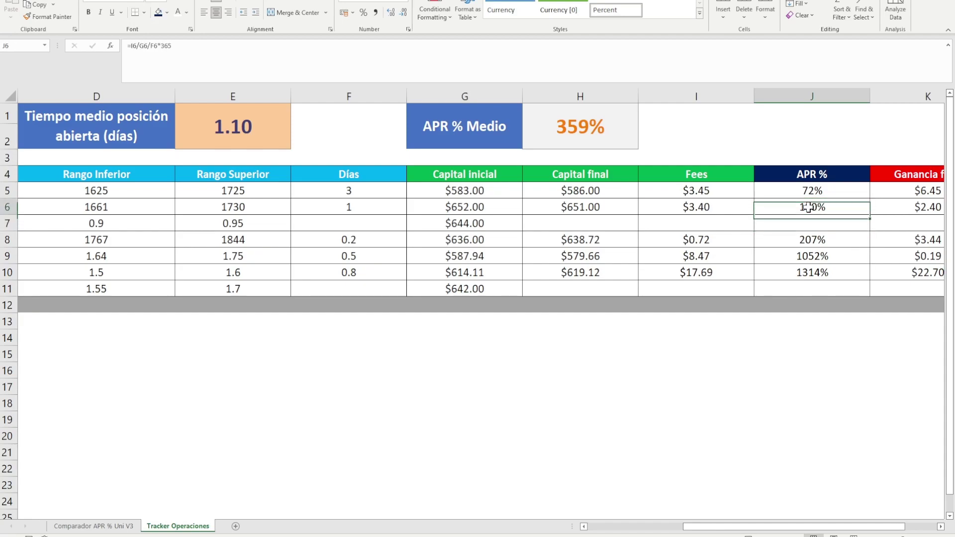
key("ctrl+c")
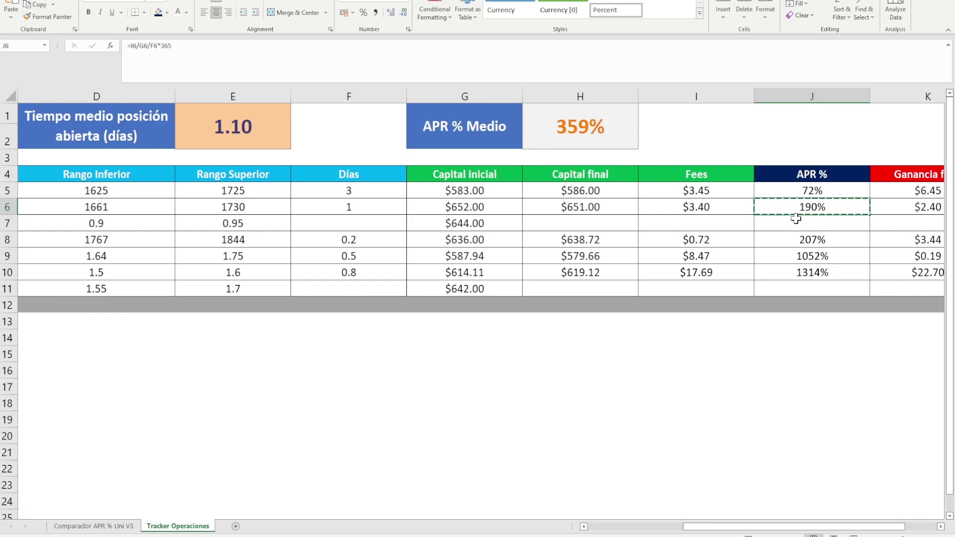
left_click(794, 224)
key("ctrl+v")
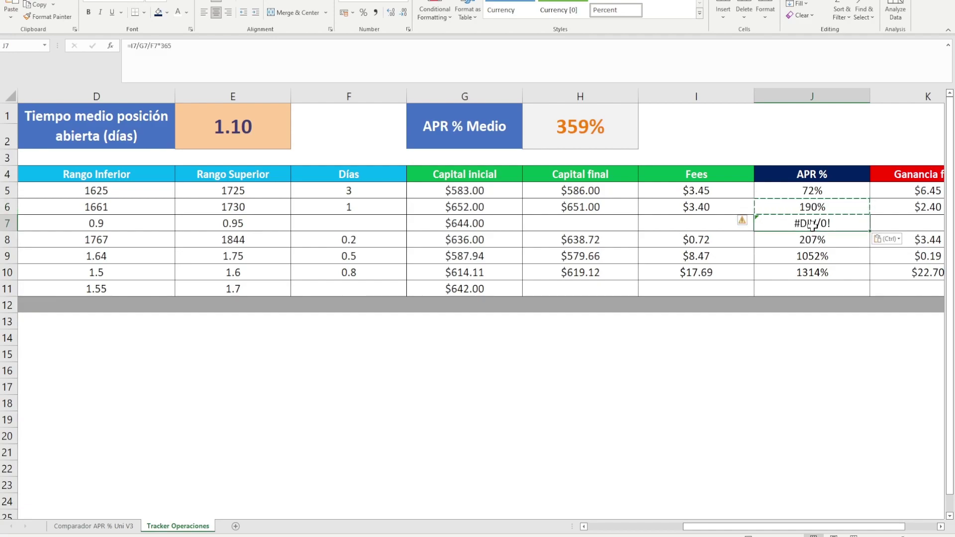
key("Delete")
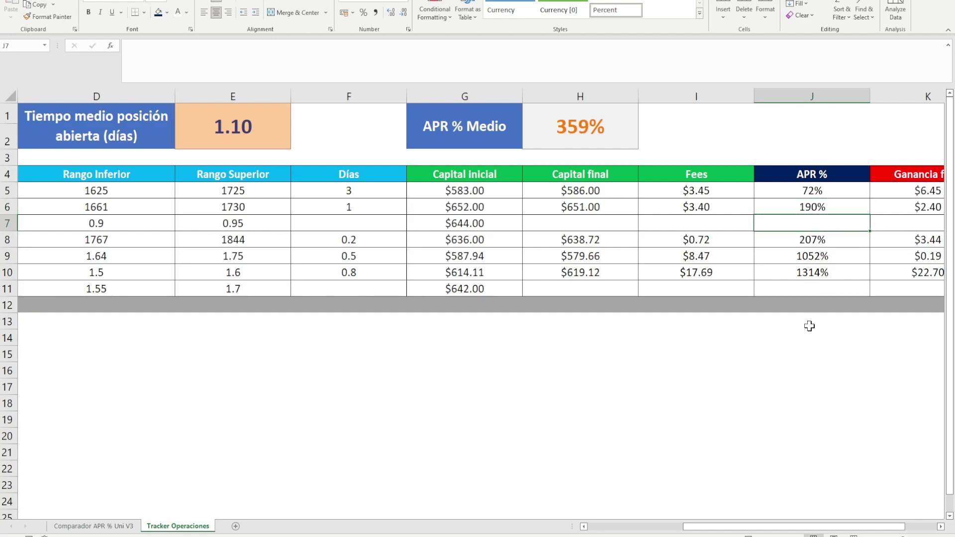
Examine the APR % and Ganancia final columns, including the formulas in APR % row 6 and Ganancia final row 10.
scroll(805, 352, "down", 1, "ctrl")
scroll(805, 352, "down", 2, "ctrl")
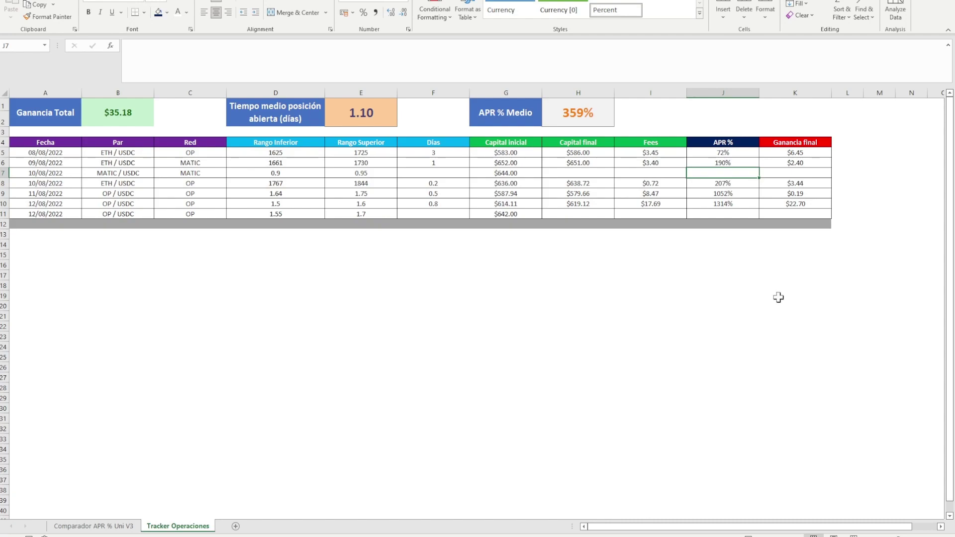
left_click(706, 163)
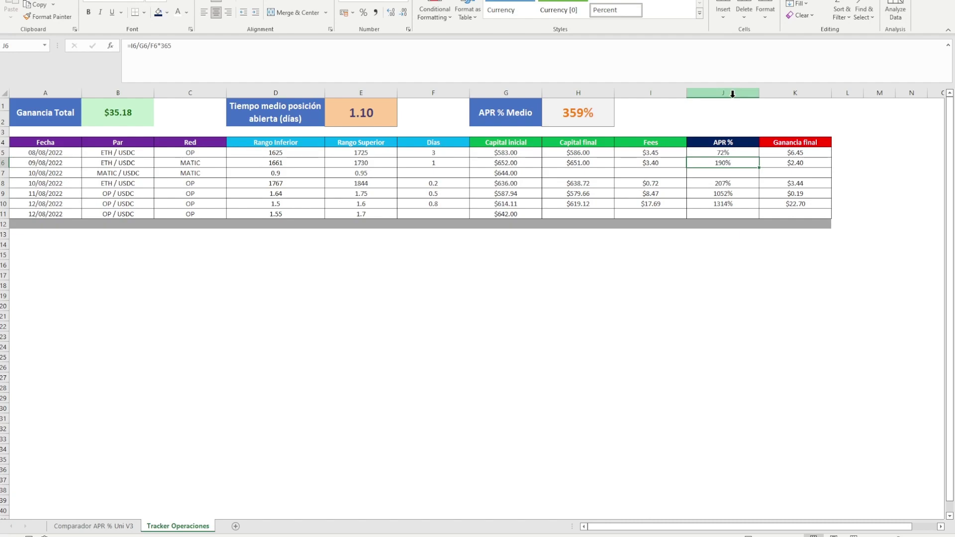
left_click(732, 94)
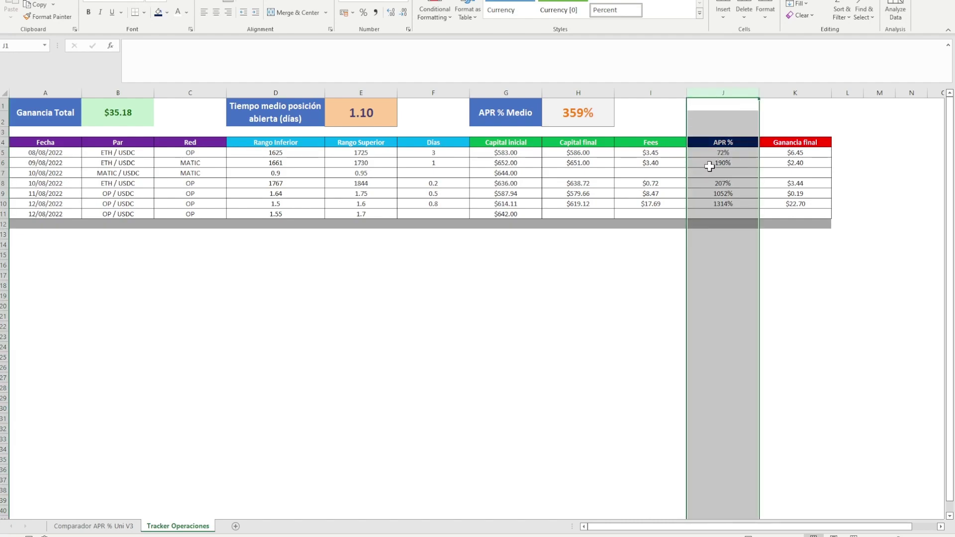
left_click(811, 94)
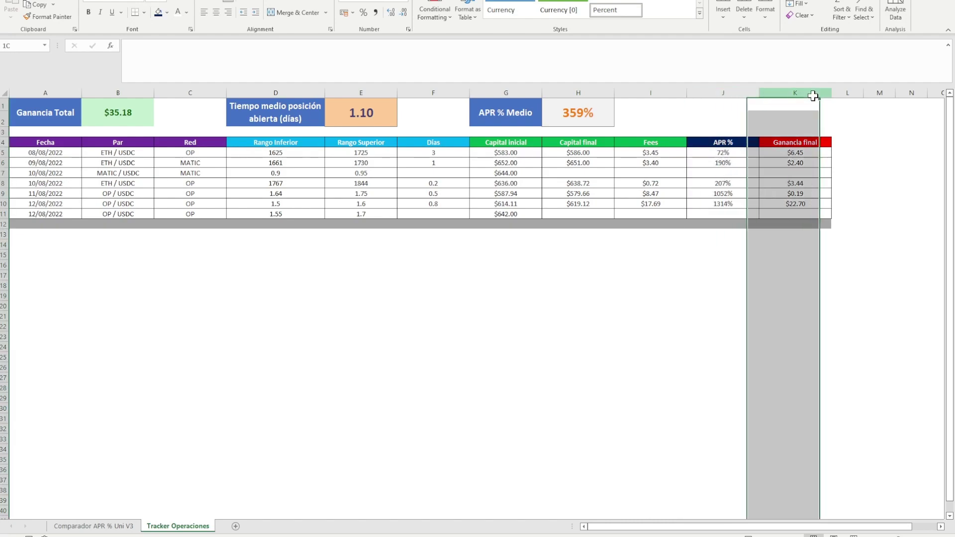
left_click(792, 202)
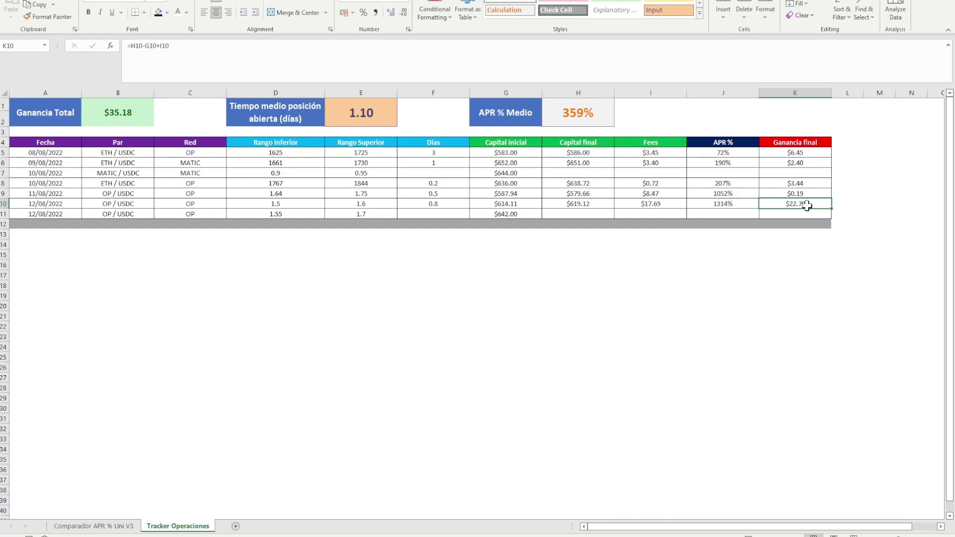
Check Capital final and Capital inicial in row 9, then Capital inicial and Red in the MATIC / USDC row.
left_click(577, 194)
left_click(509, 195)
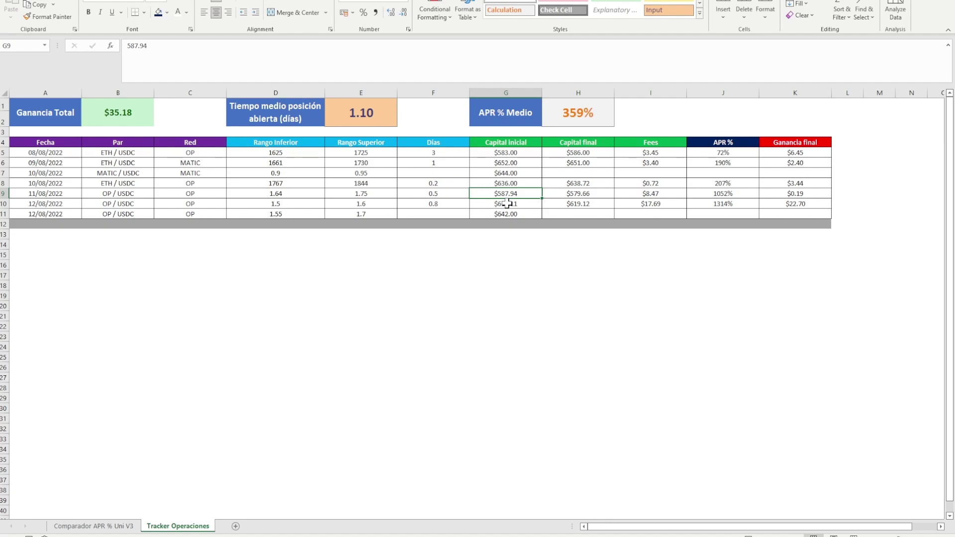
left_click(515, 174)
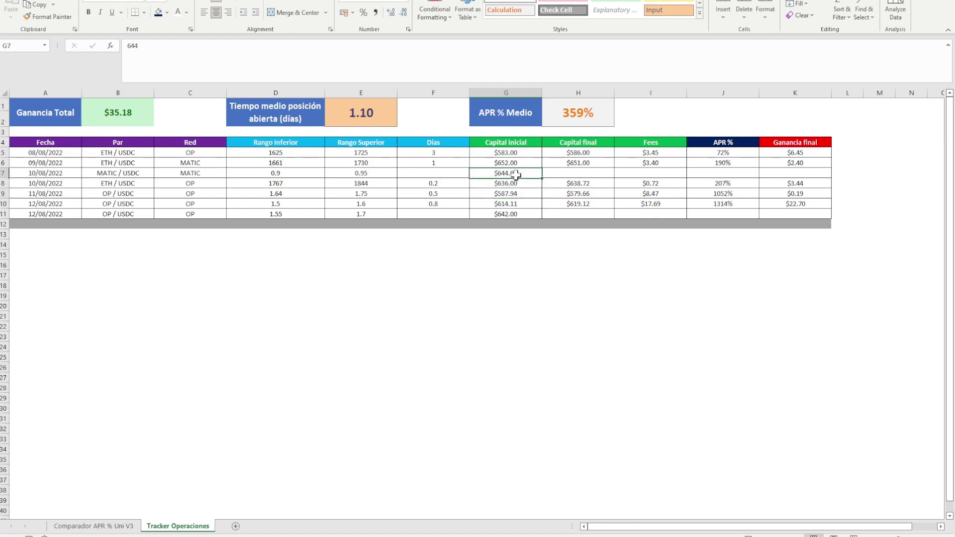
left_click(219, 171)
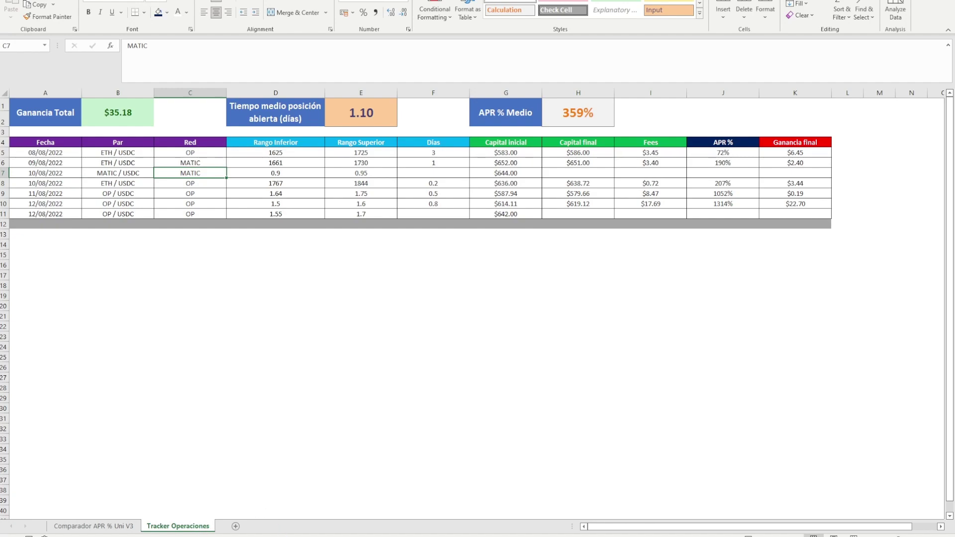
Switch to Revert, open the Uniswap v3 top positions, and set the network to Polygon.
left_click(302, 536)
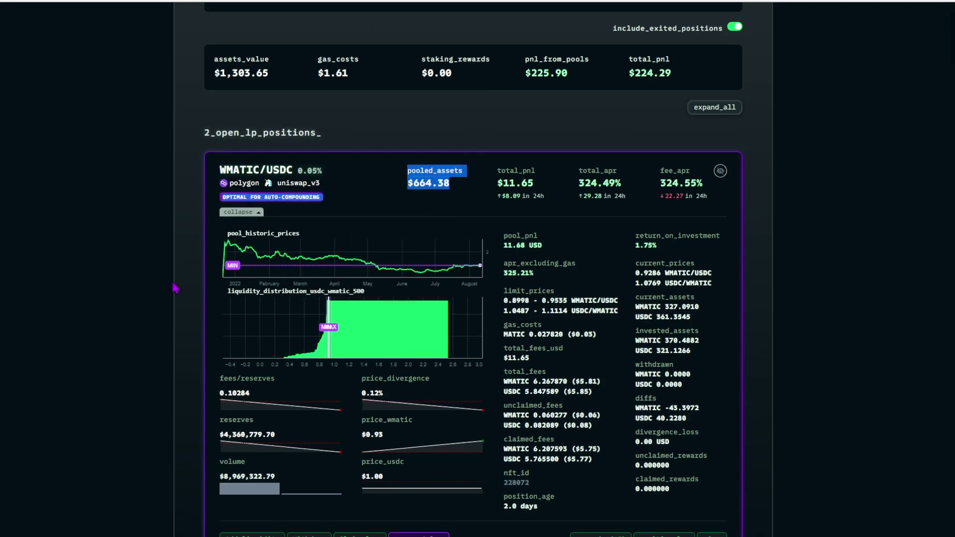
scroll(175, 288, "up", 2)
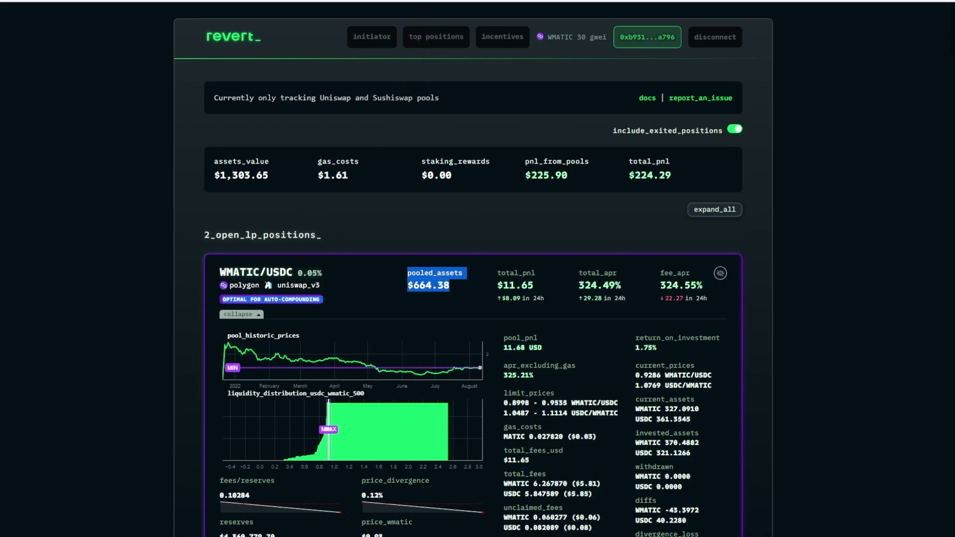
left_click(436, 37)
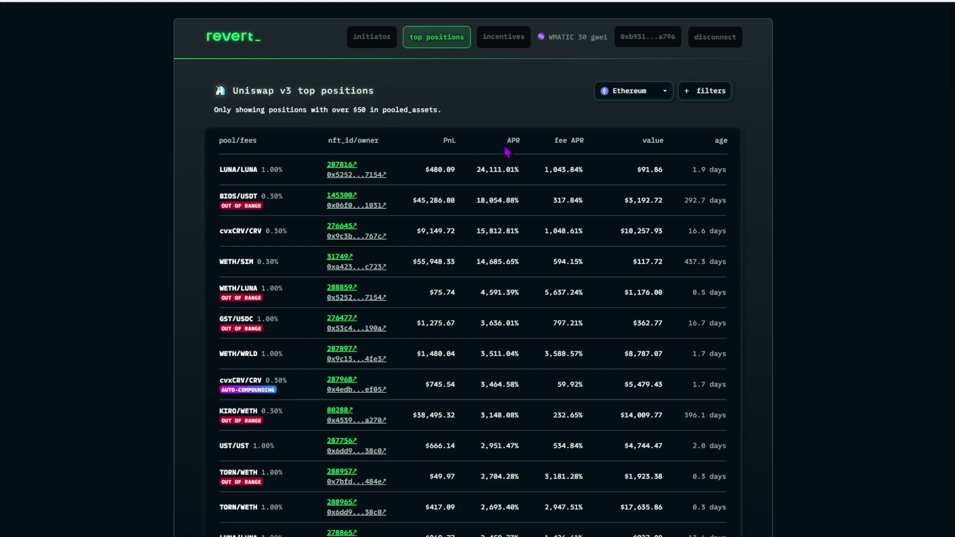
left_click(632, 96)
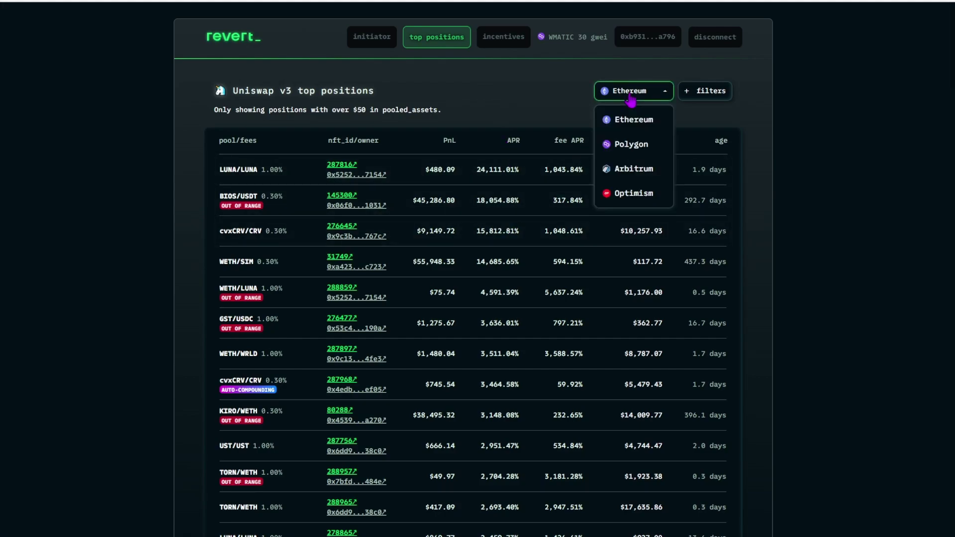
left_click(627, 155)
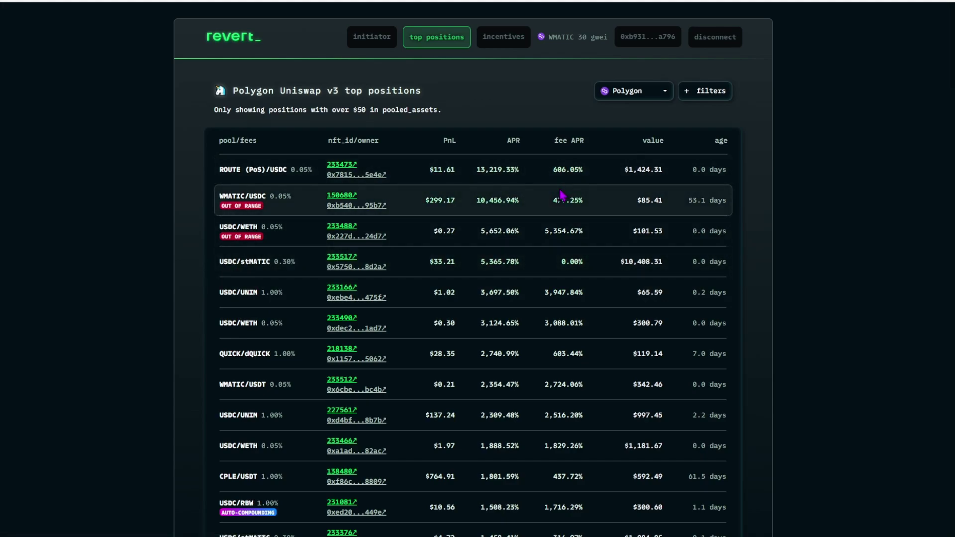
Filter the Polygon top positions to the asset pair MATIC and USDC.
left_click(692, 100)
left_click(623, 150)
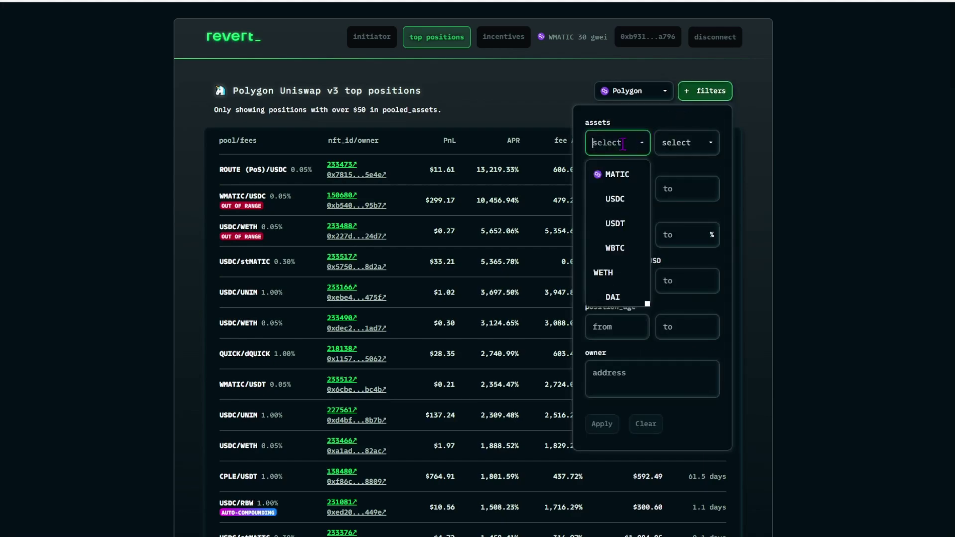
left_click(614, 174)
left_click(678, 150)
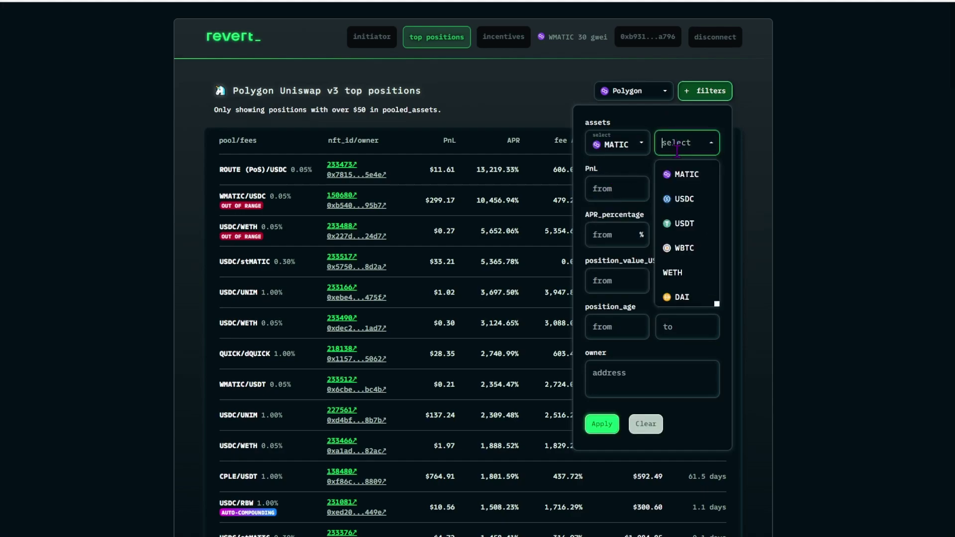
left_click(678, 202)
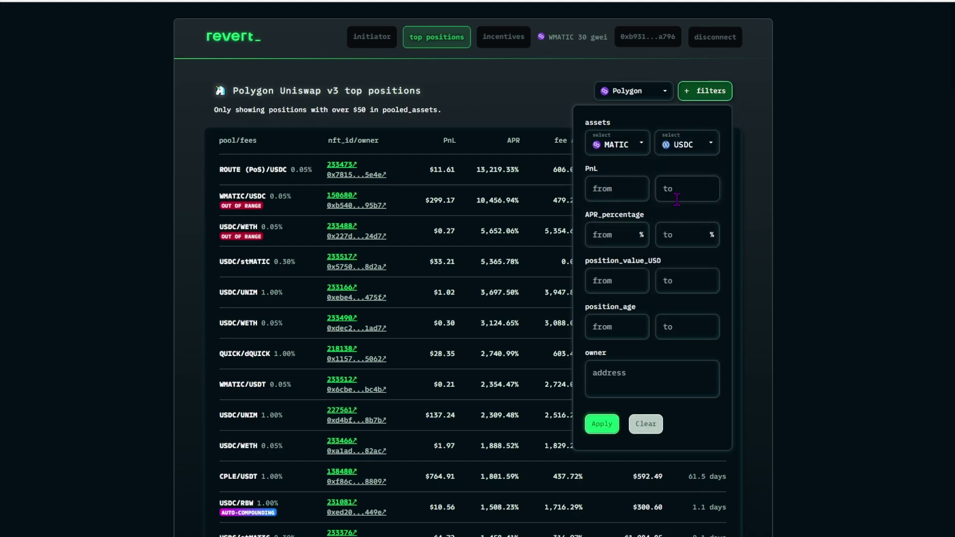
left_click(603, 428)
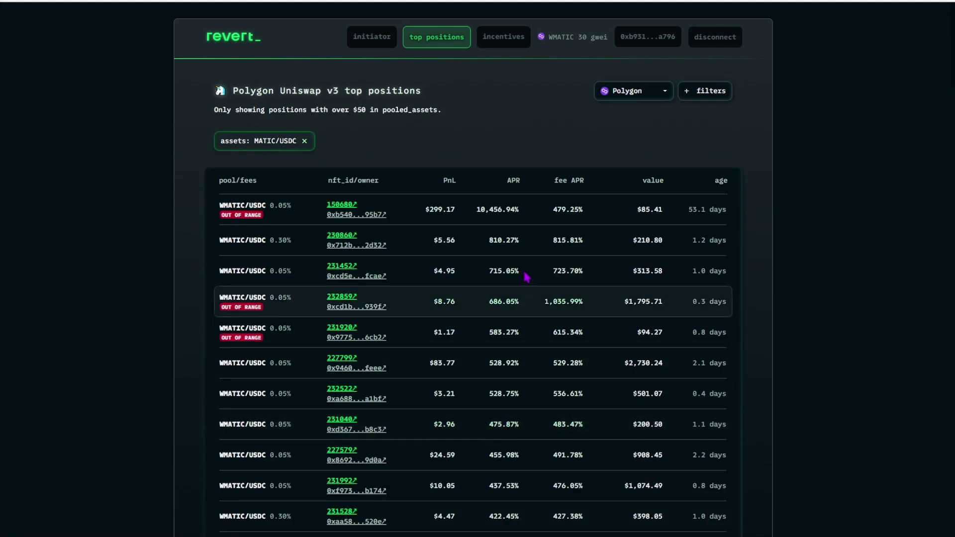
Review the filtered WMATIC/USDC positions by APR and open the details of the position with $83.77 PnL.
left_click(514, 182)
scroll(172, 265, "down", 1)
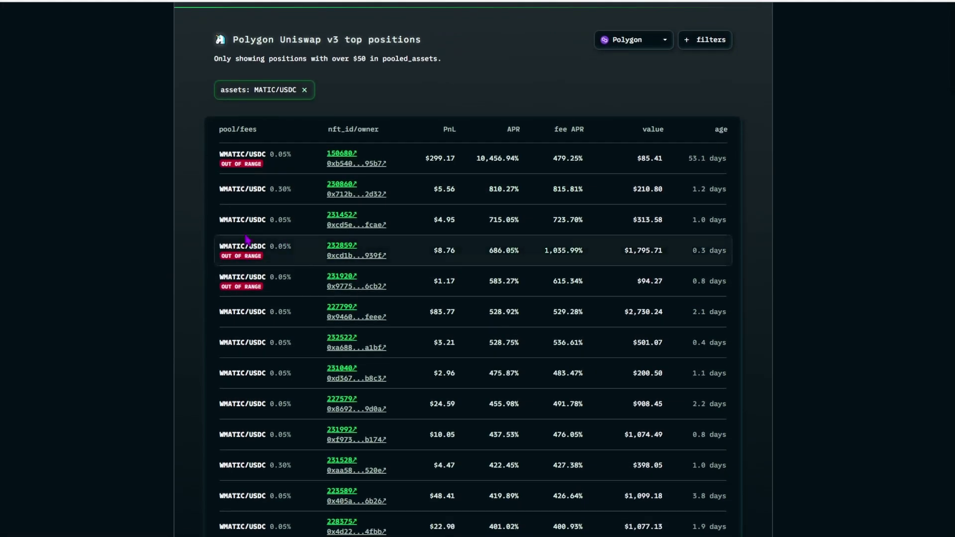
scroll(175, 316, "down", 2)
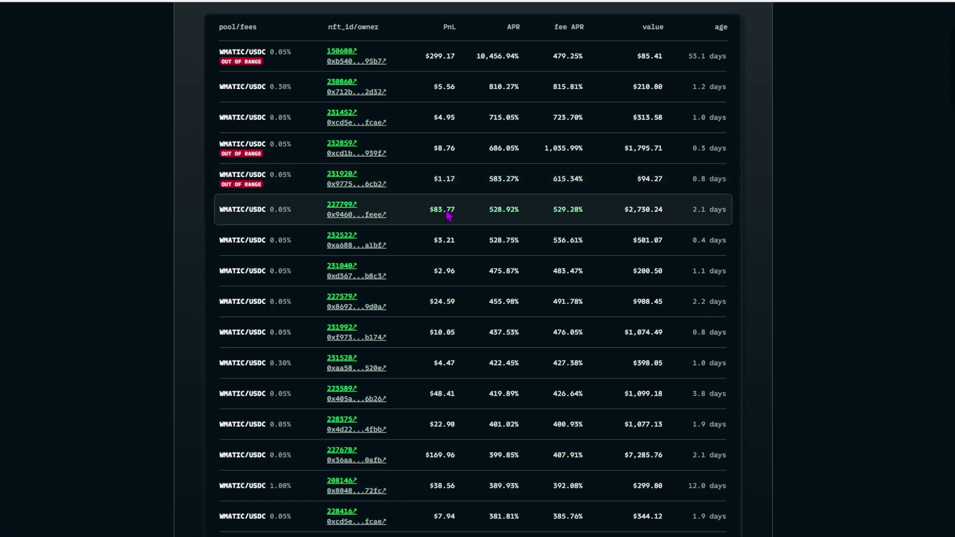
right_click(333, 211)
left_click(363, 214)
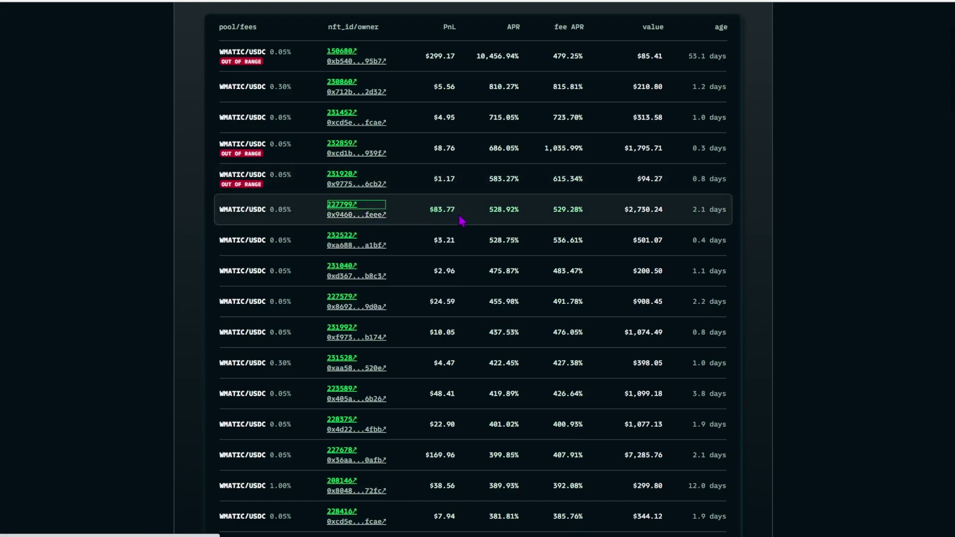
left_click(631, 1)
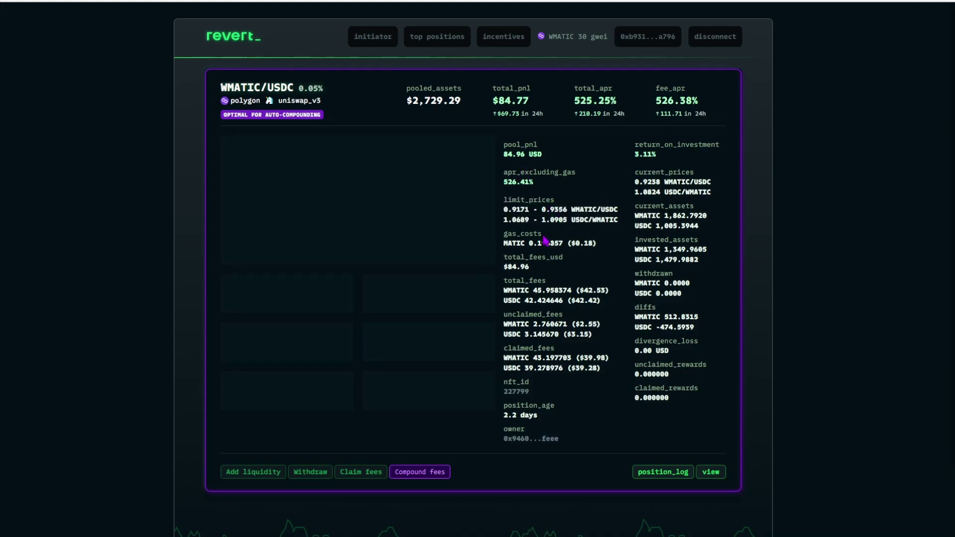
Inspect the limit_prices range and the position_age of the opened WMATIC/USDC position.
left_click_drag(509, 210, 567, 210)
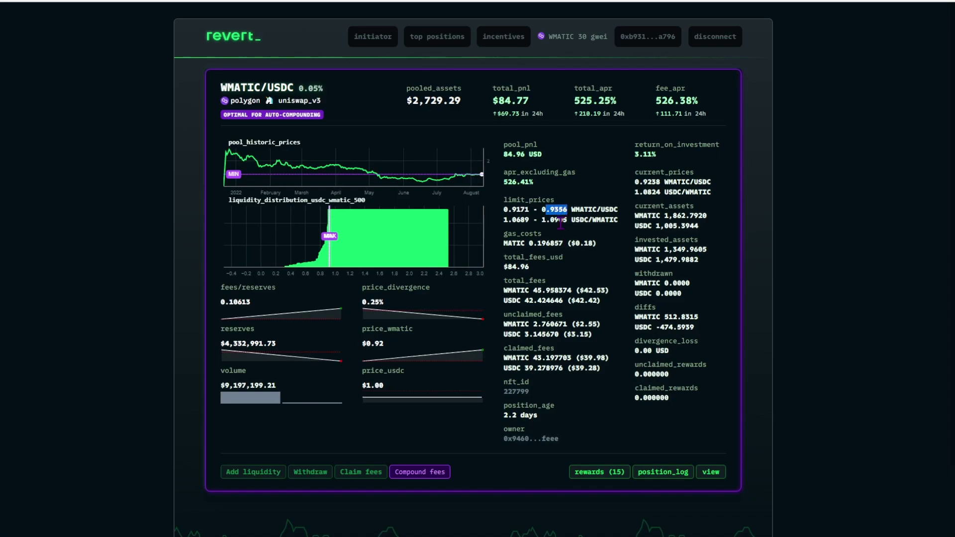
left_click_drag(508, 202, 617, 209)
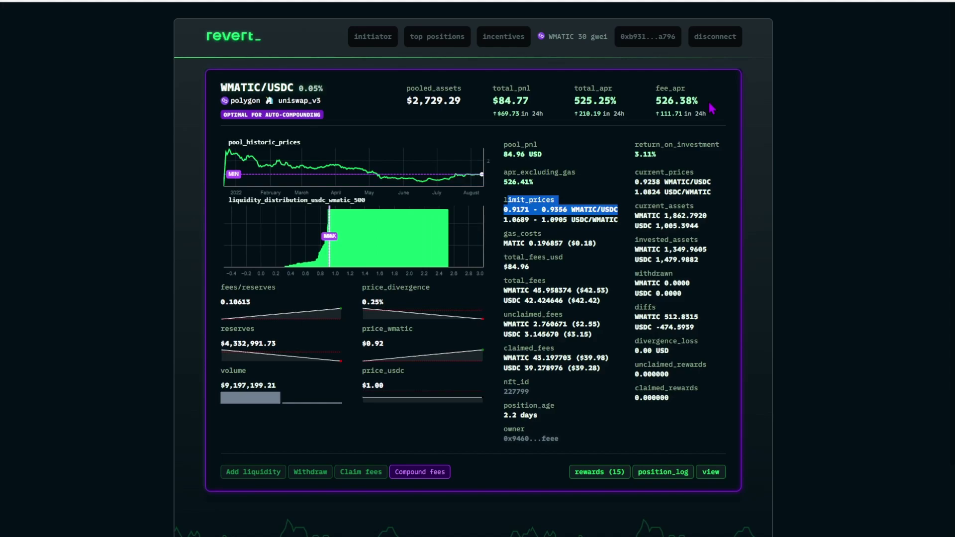
left_click_drag(556, 423, 504, 155)
left_click(505, 419)
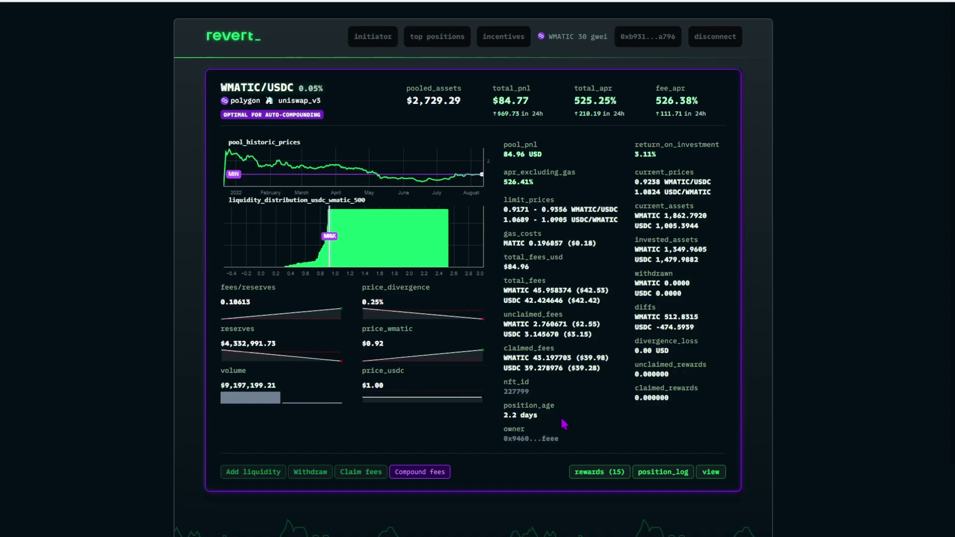
Browse other WMATIC/USDC top positions, including the out-of-range one aged 0.3 days, and return to the connected wallet's positions.
key("alt+Left")
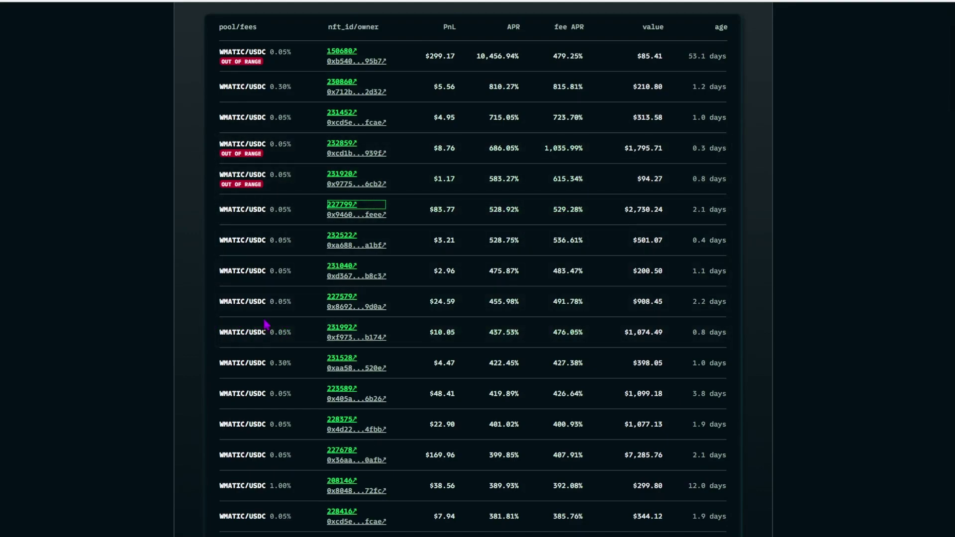
scroll(174, 331, "down", 2)
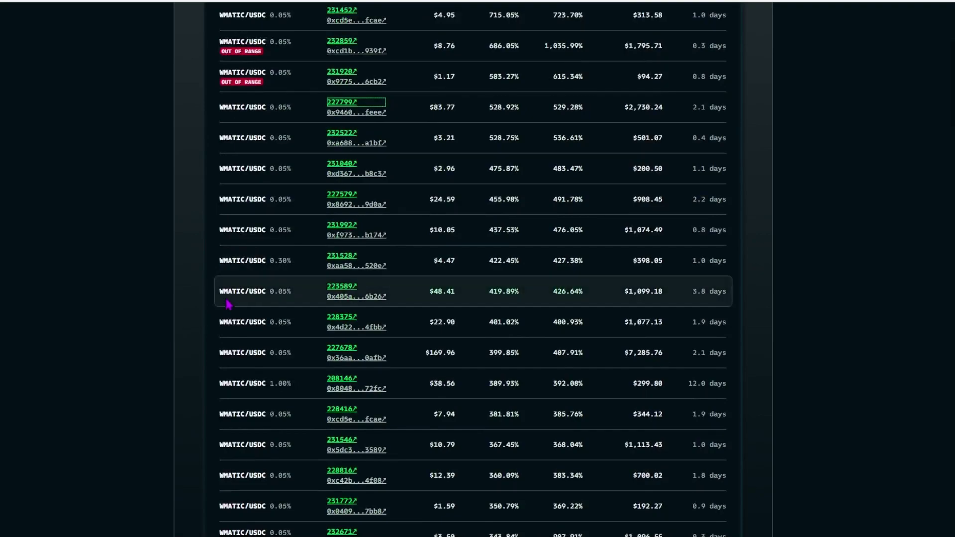
scroll(550, 316, "up", 3)
scroll(541, 298, "down", 3)
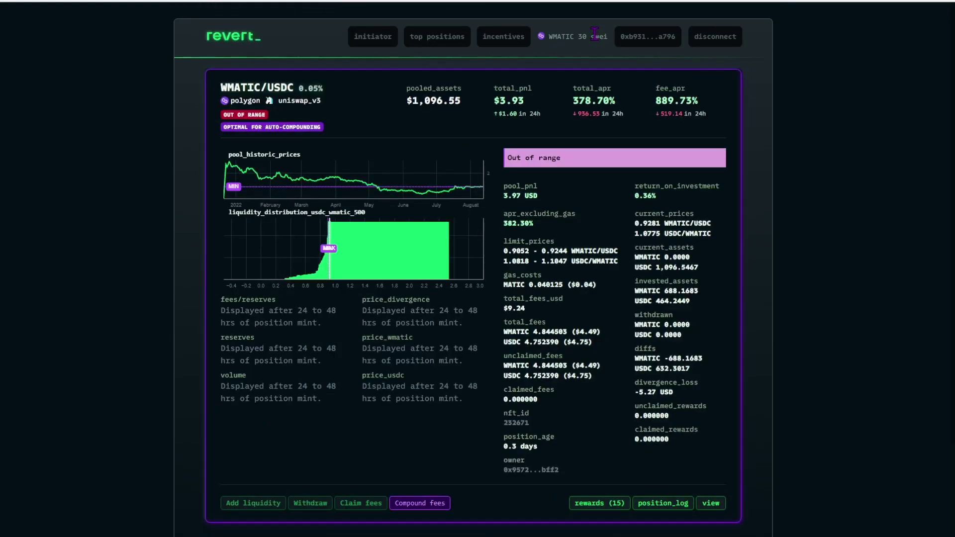
left_click(627, 40)
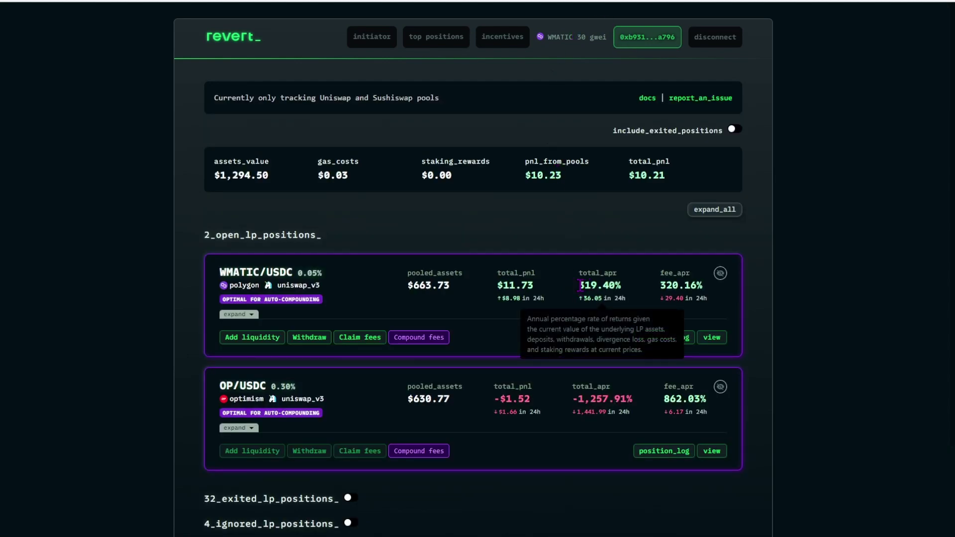
Check the total_apr of the wallet's WMATIC/USDC position, locate that position among the filtered top positions and open its details.
left_click_drag(579, 285, 622, 287)
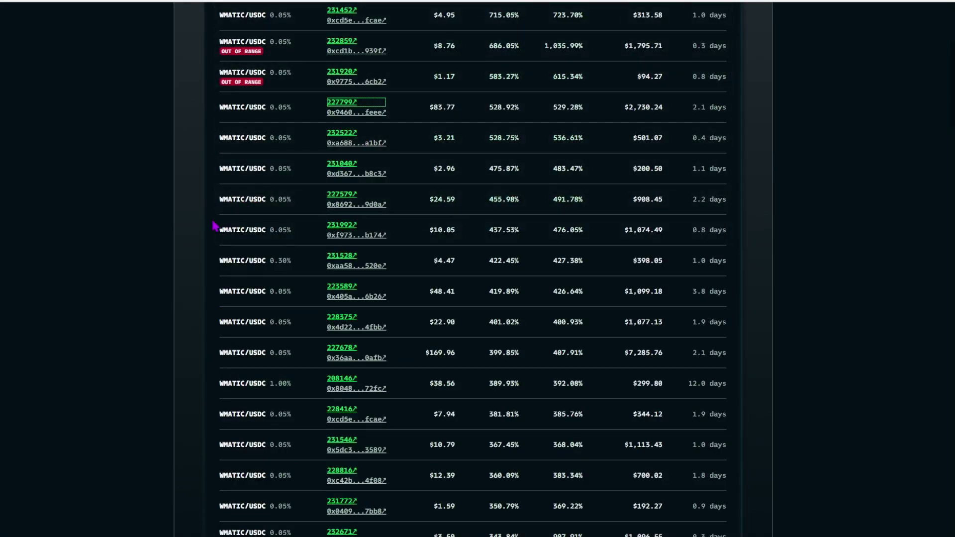
scroll(554, 277, "down", 6)
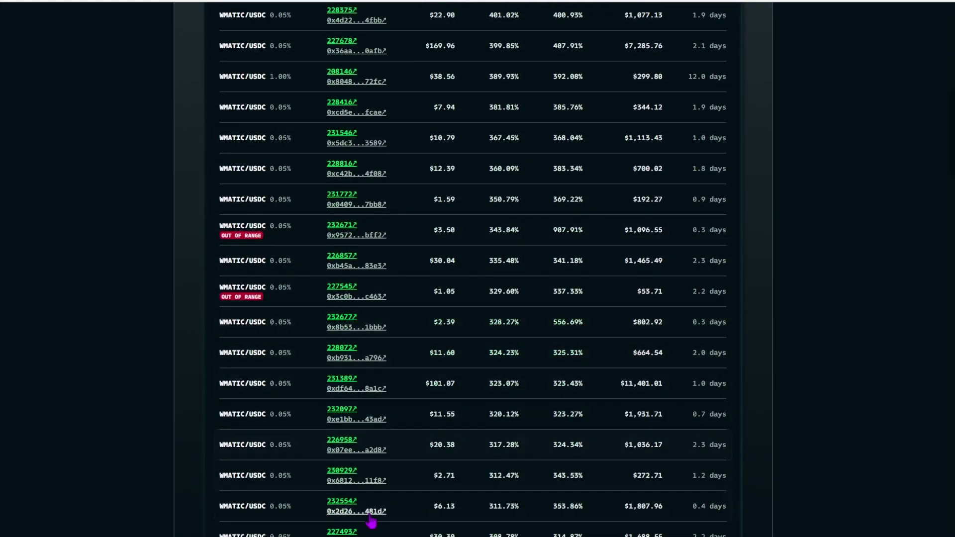
scroll(388, 503, "down", 1)
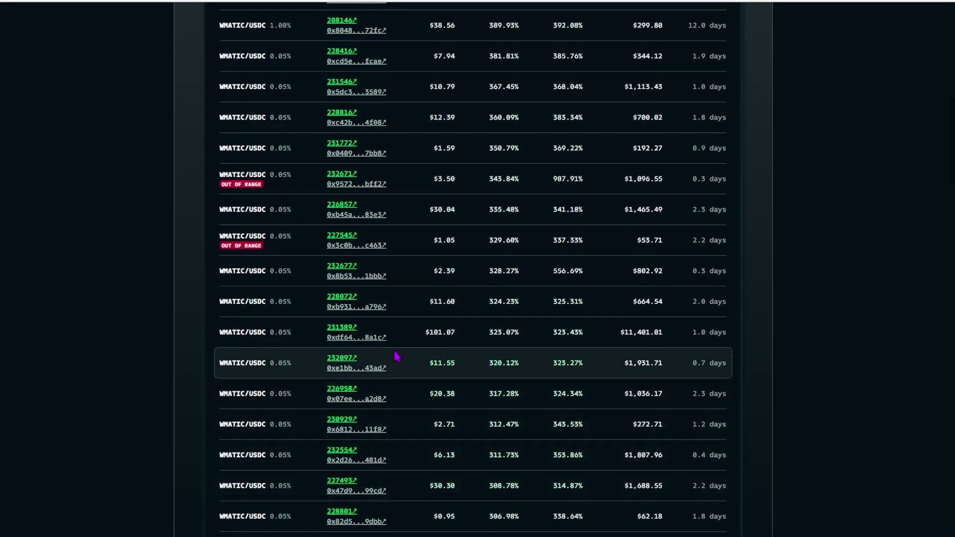
scroll(397, 355, "down", 1)
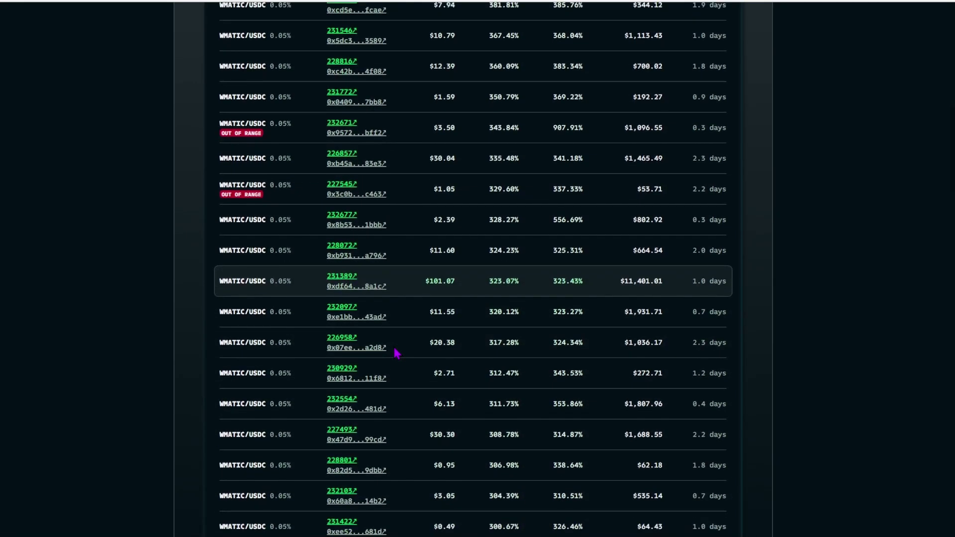
right_click(349, 254)
left_click(371, 258)
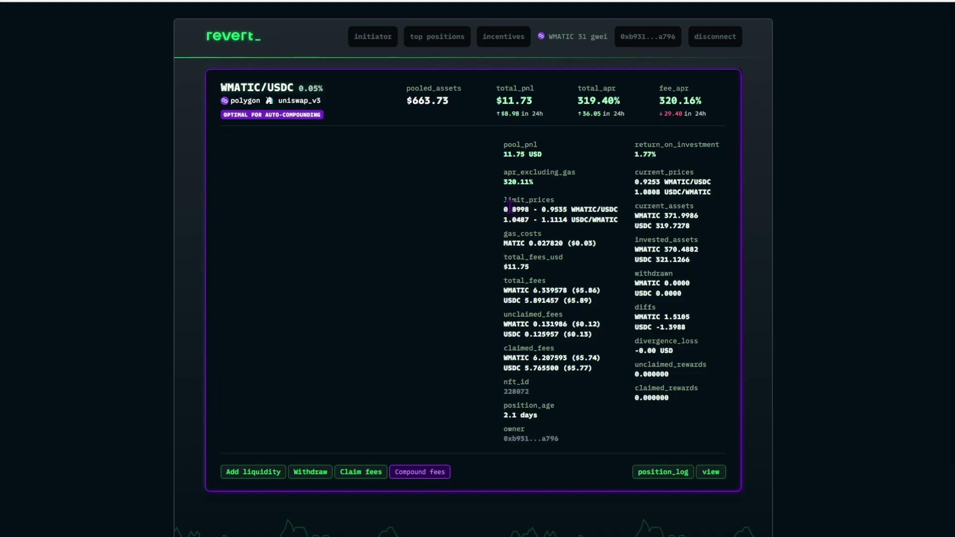
Inspect the upper limit price, position_age and divergence_loss of the wallet's WMATIC/USDC position.
left_click_drag(545, 209, 567, 210)
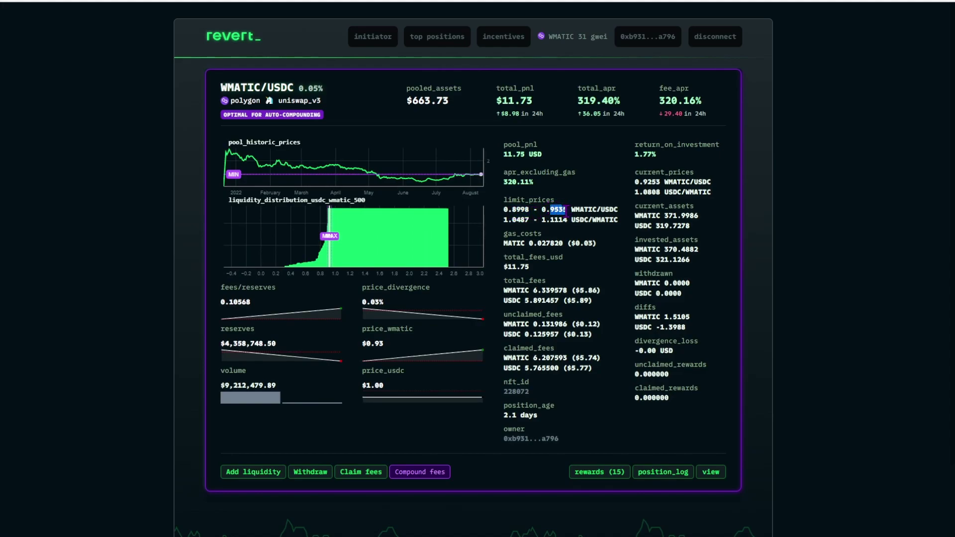
left_click_drag(547, 425, 571, 426)
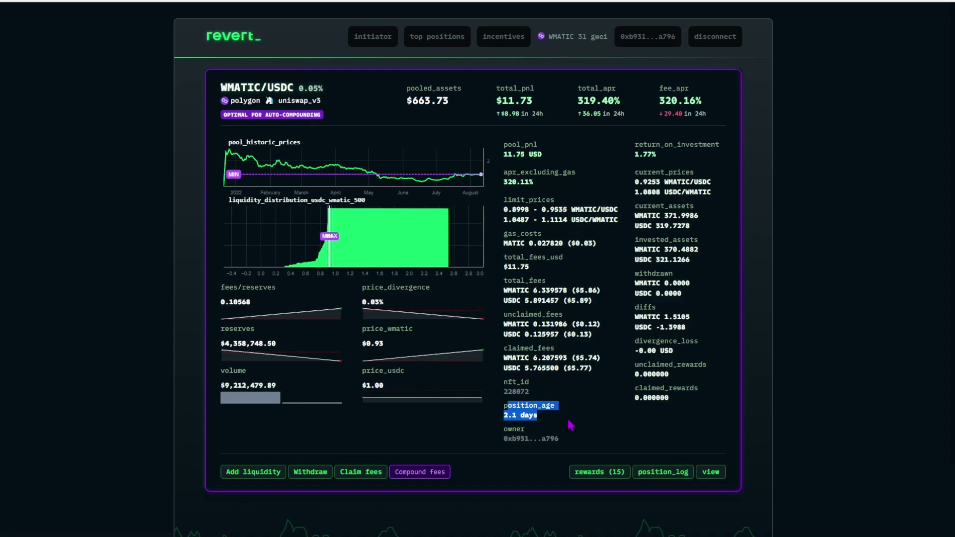
left_click(605, 384)
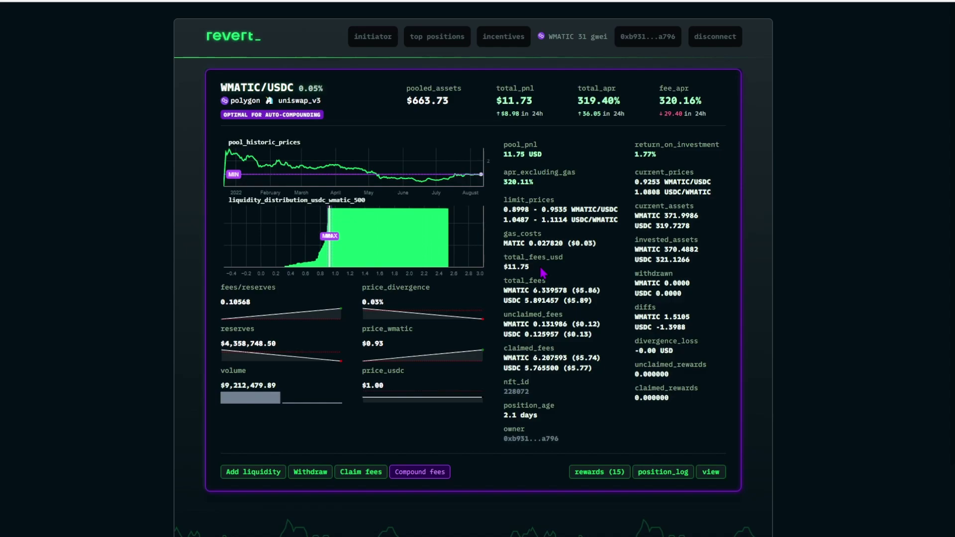
left_click_drag(685, 359, 638, 349)
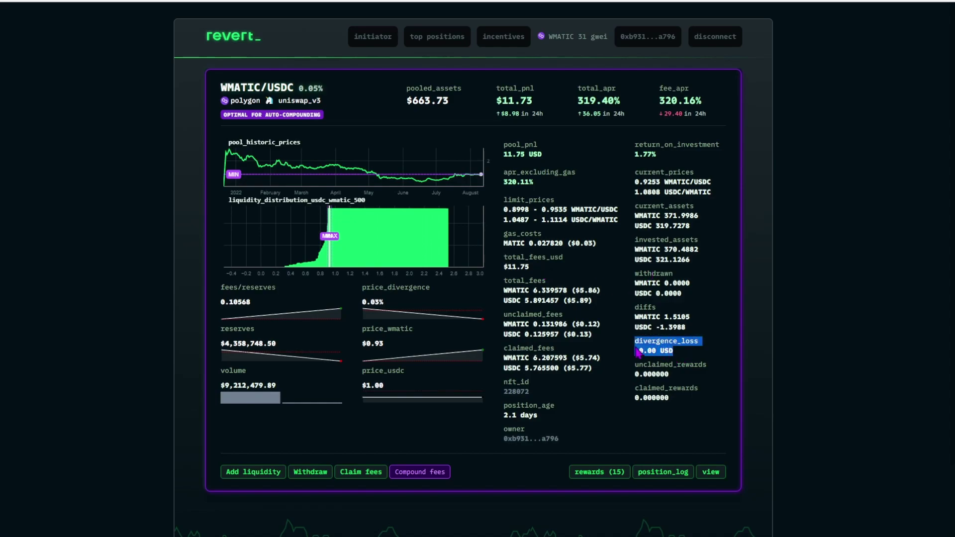
left_click(625, 354)
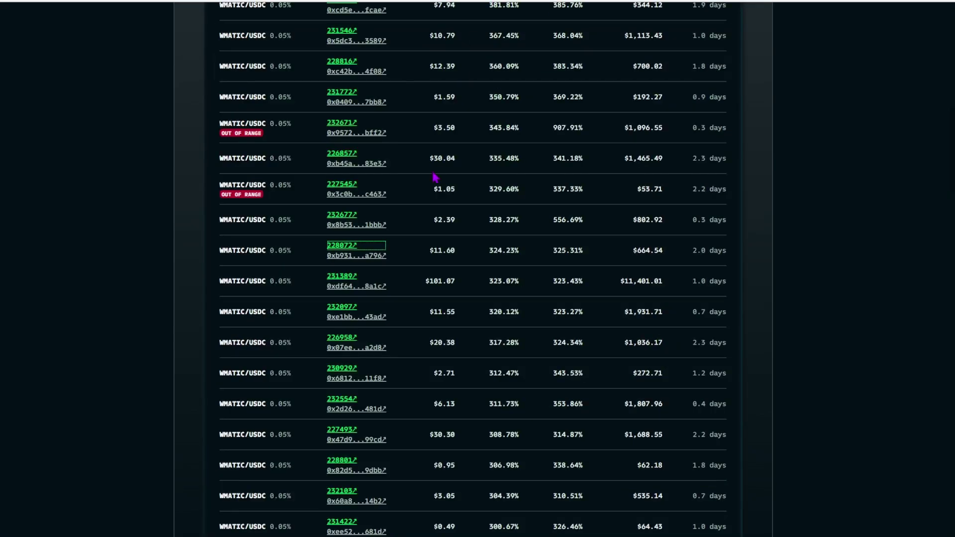
Switch the top positions list from Polygon to the Optimism network.
scroll(426, 267, "up", 10)
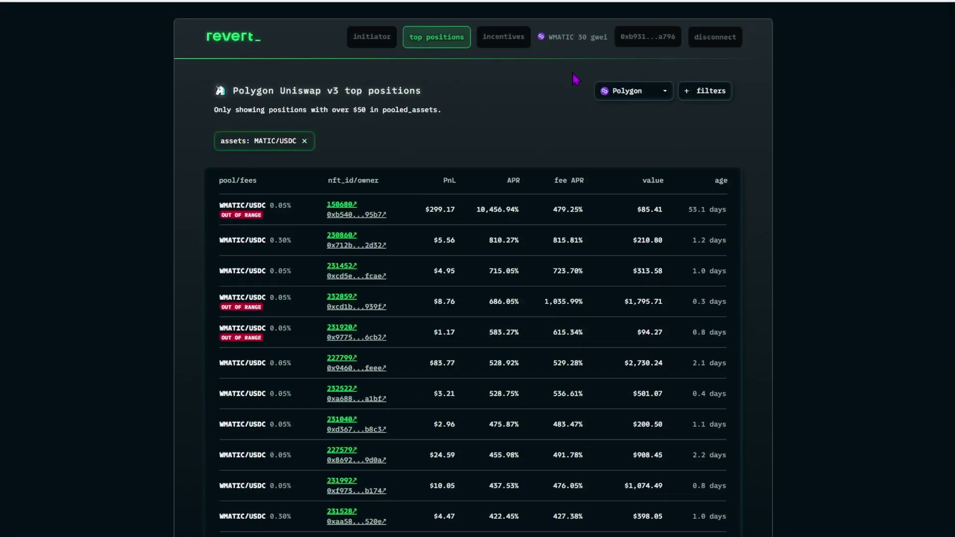
left_click(630, 93)
left_click(616, 197)
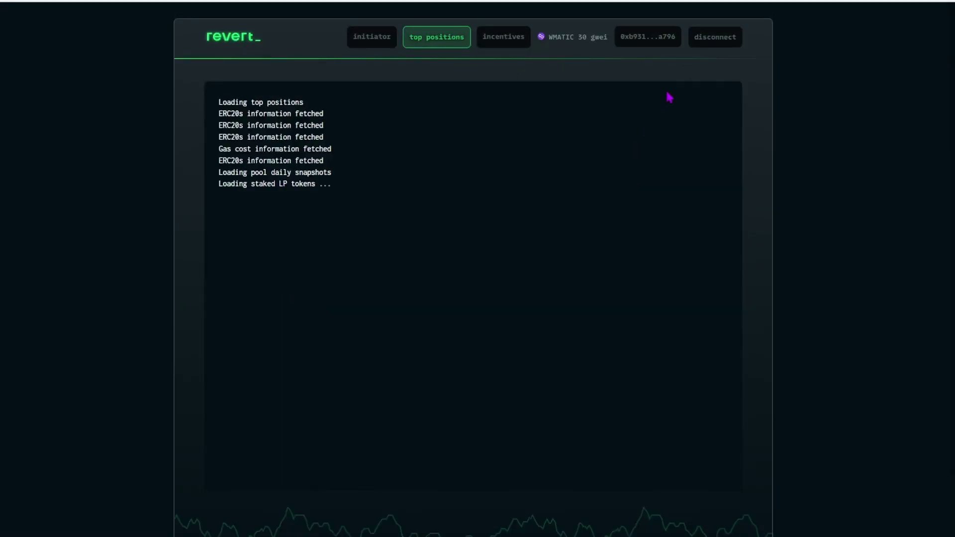
Filter the Optimism top positions to the asset pair OP and USDC.
left_click(694, 93)
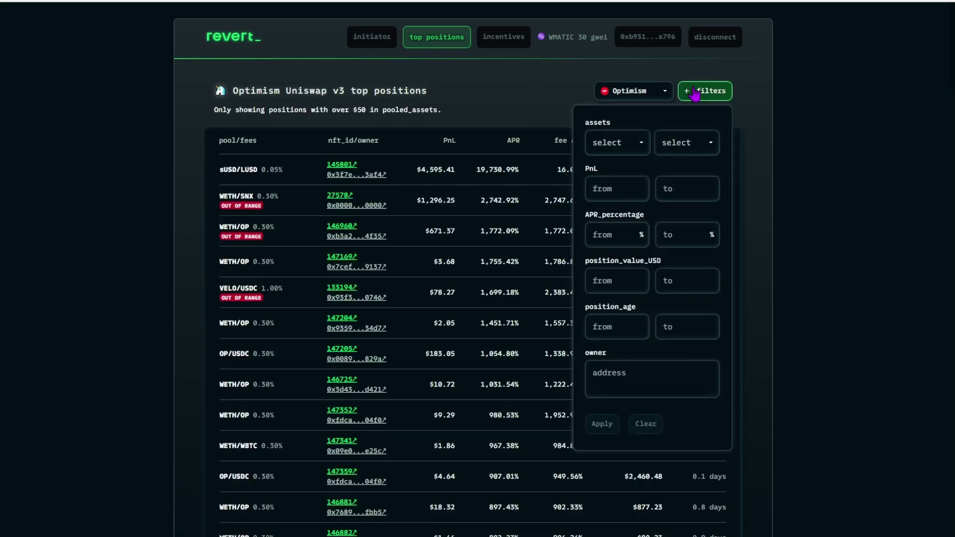
left_click(614, 143)
scroll(622, 248, "down", 5)
scroll(622, 251, "up", 5)
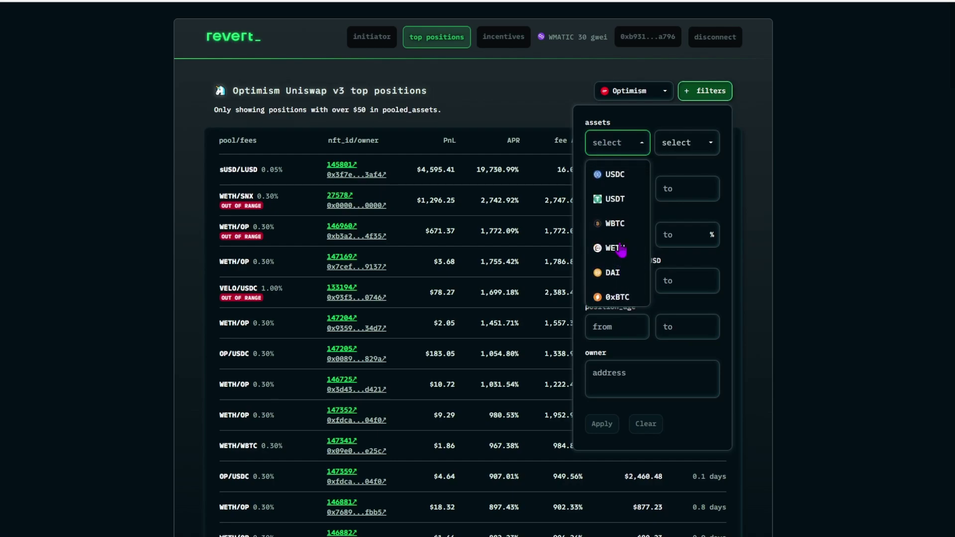
type("o")
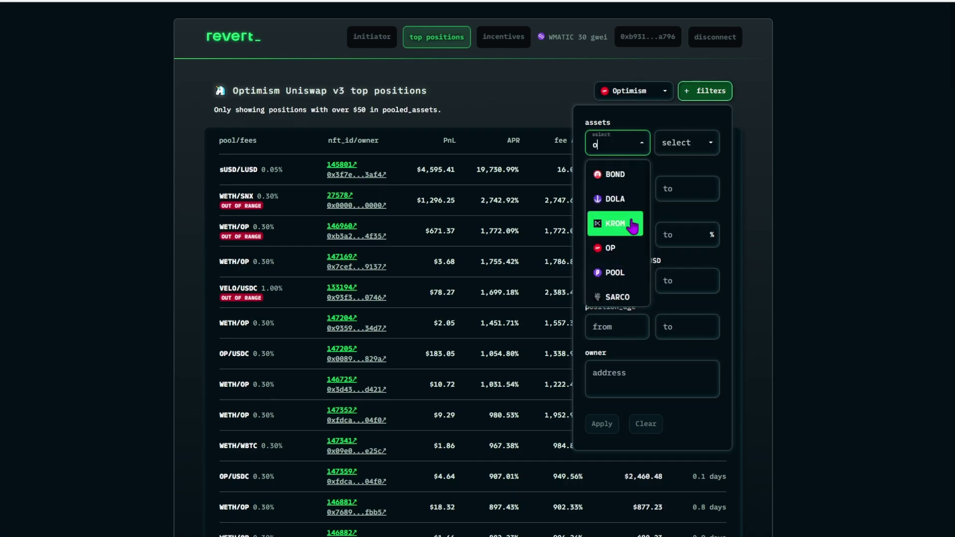
left_click(620, 248)
left_click(676, 143)
left_click(690, 178)
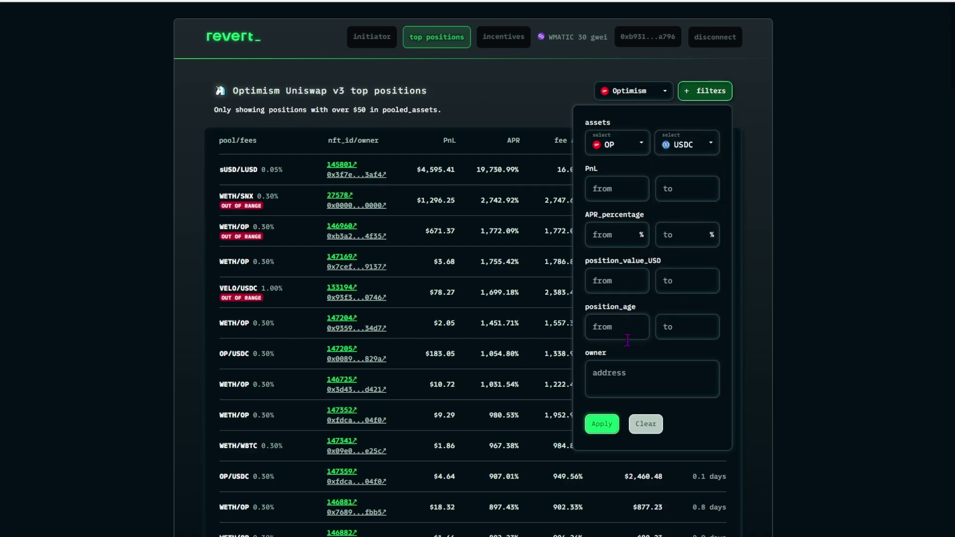
left_click(610, 429)
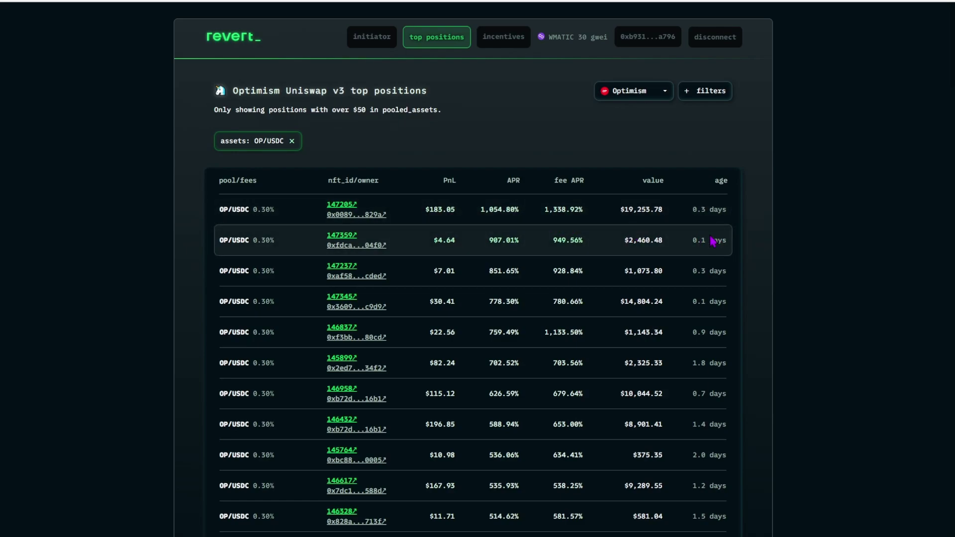
Open the details of the OP/USDC top position with $82.24 PnL and examine its limit_prices range.
scroll(719, 242, "down", 1)
scroll(726, 258, "down", 1)
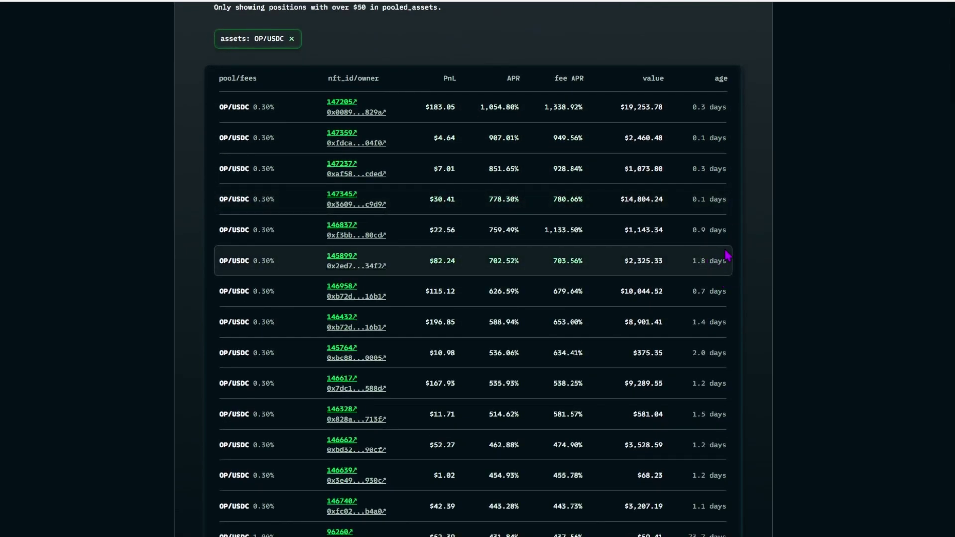
right_click(347, 256)
left_click(365, 259)
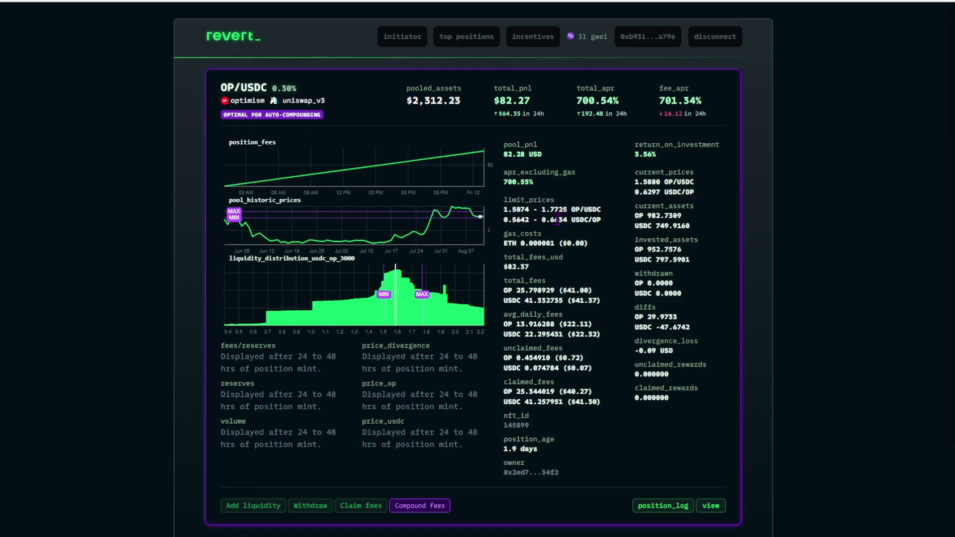
left_click_drag(513, 209, 563, 210)
Return to the connected wallet's positions and expand the details of its open OP/USDC position.
left_click(662, 39)
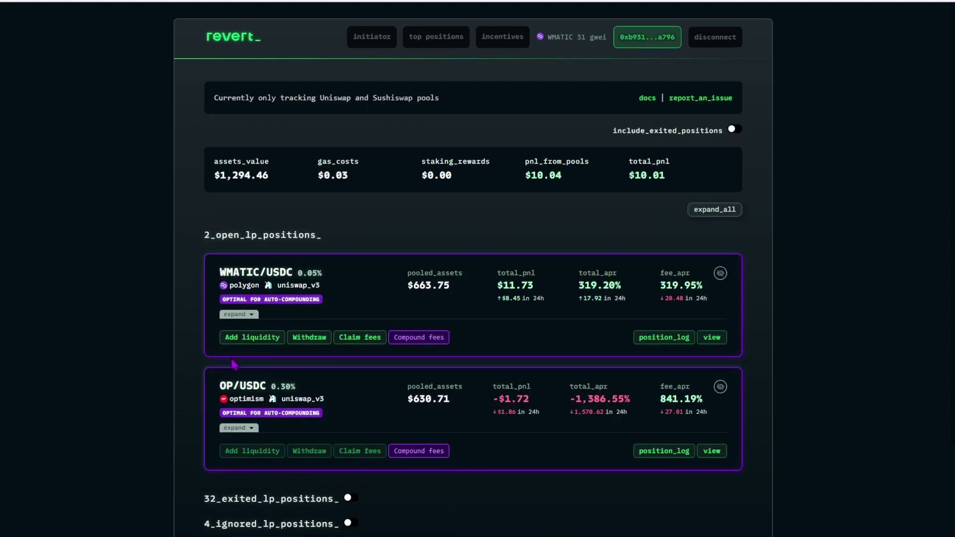
left_click(240, 429)
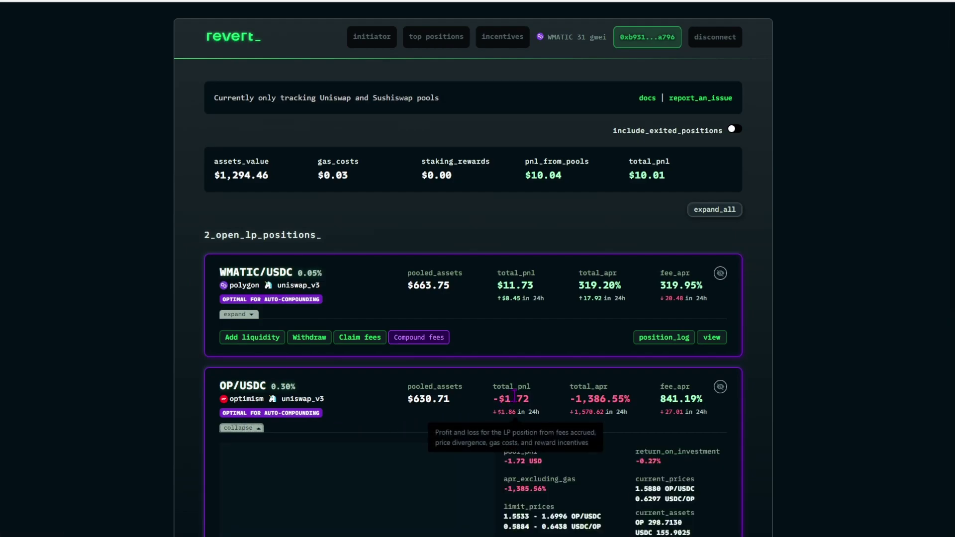
scroll(438, 383, "down", 2)
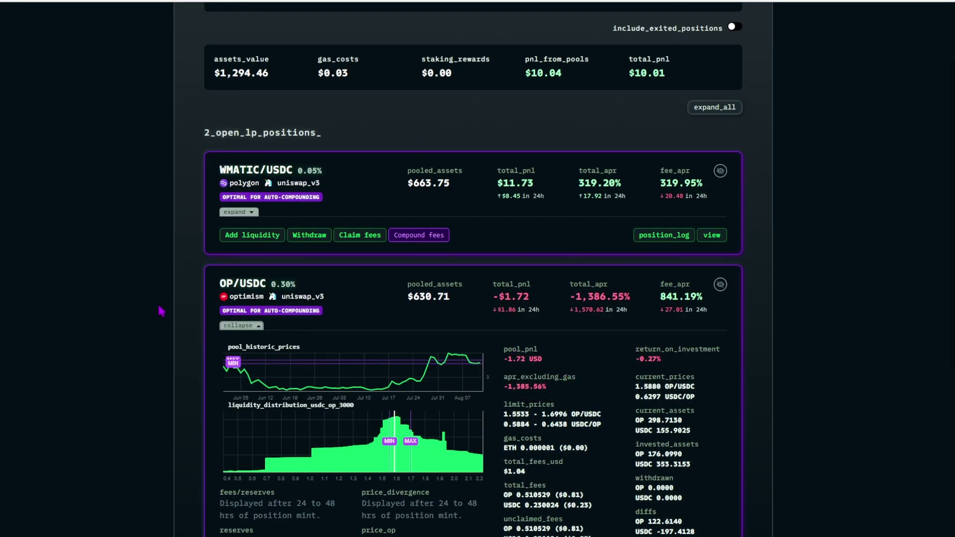
scroll(587, 375, "down", 4)
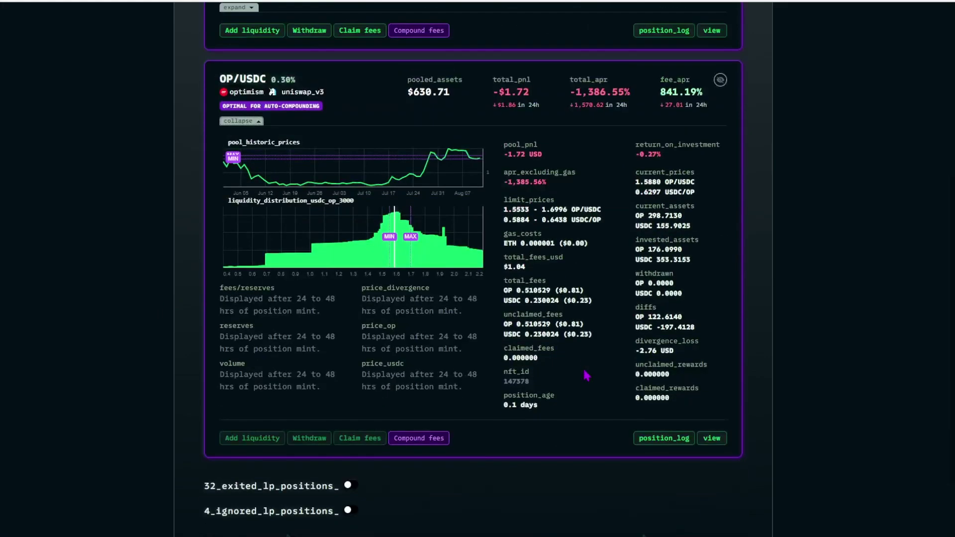
Inspect total_fees_usd, the limit_prices range and current_prices of the wallet's OP/USDC position.
triple_click(534, 271)
left_click(553, 279)
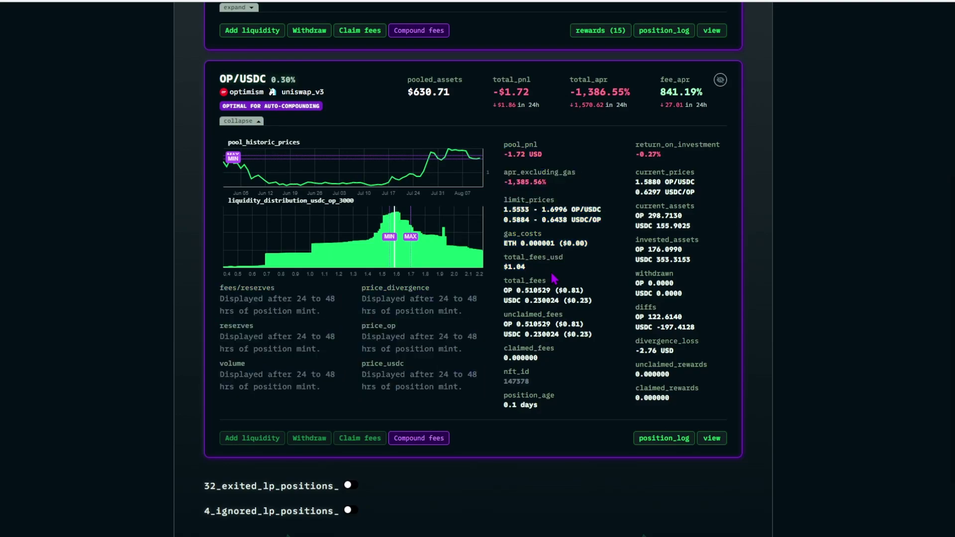
double_click(506, 209)
left_click_drag(538, 210, 567, 210)
left_click_drag(636, 192, 631, 191)
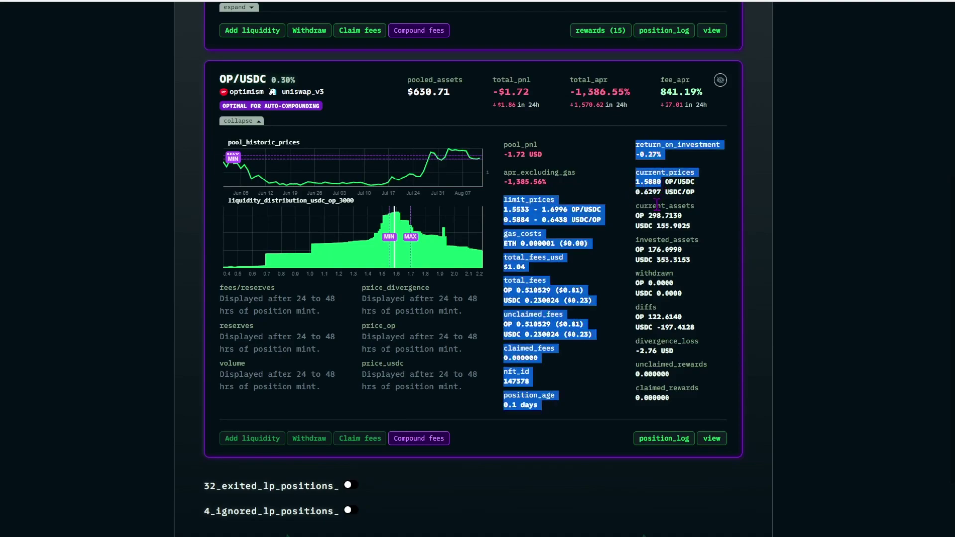
left_click(632, 191)
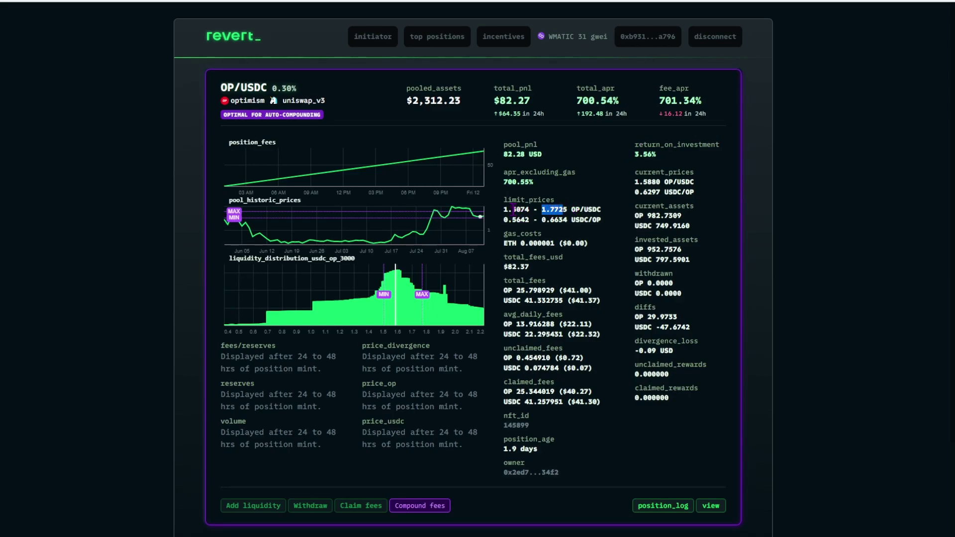
Recheck the limit_prices range of the opened OP/USDC top position for comparison with the wallet's own range.
left_click_drag(504, 209, 561, 220)
left_click(559, 209)
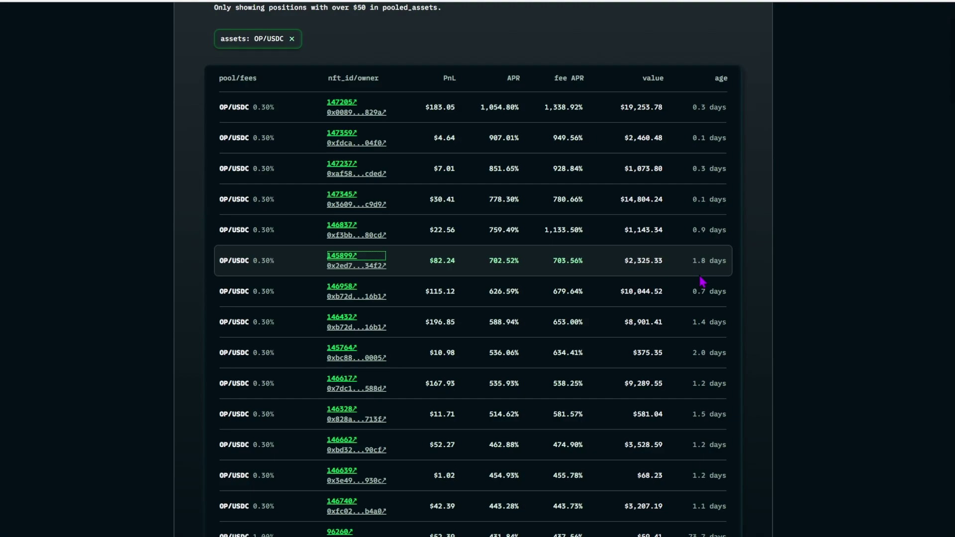
Glance at the Tracker Operaciones sheet in Excel and return to the Optimism OP/USDC top positions in Revert.
scroll(702, 281, "up", 2)
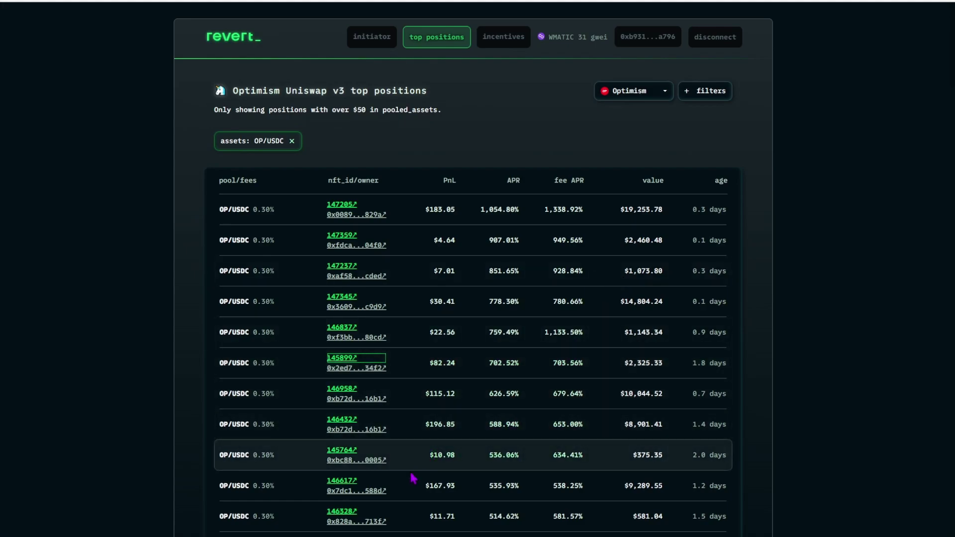
key("alt+Tab")
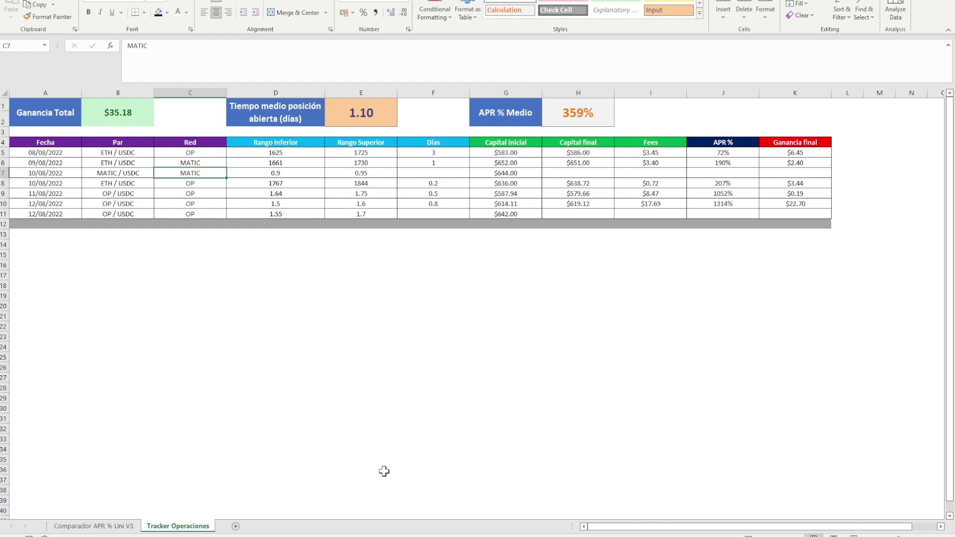
key("alt+Tab")
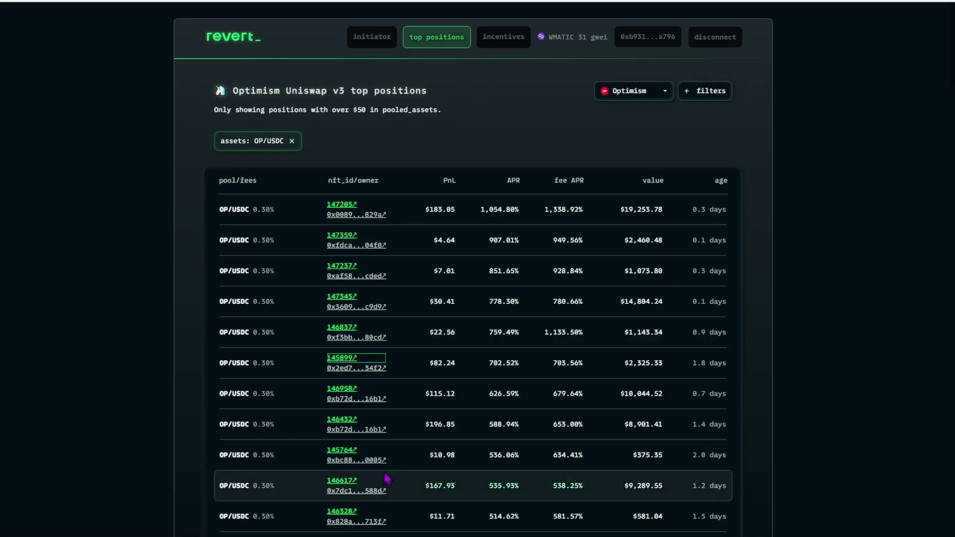